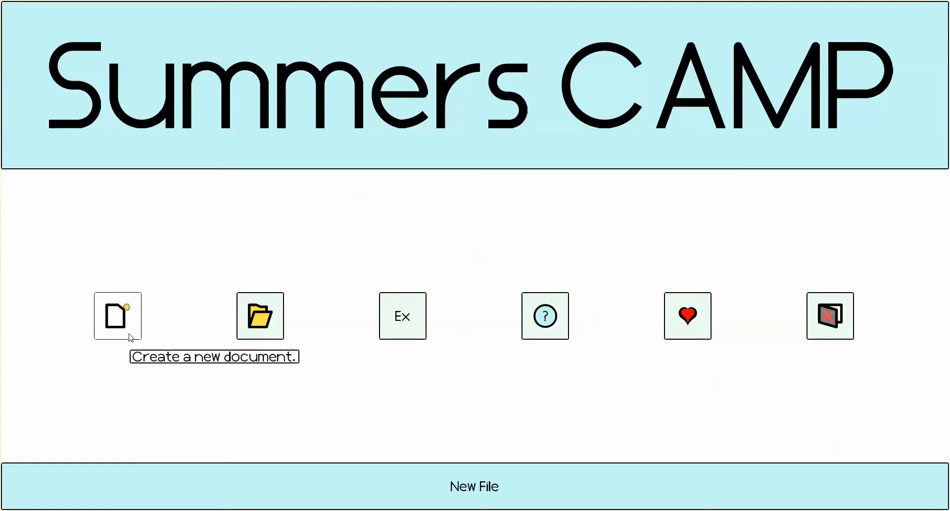
- Create a new document and start its initial matrix, dismissing the number-entry hint
{"action": "left_click", "coordinate": [131, 337]}
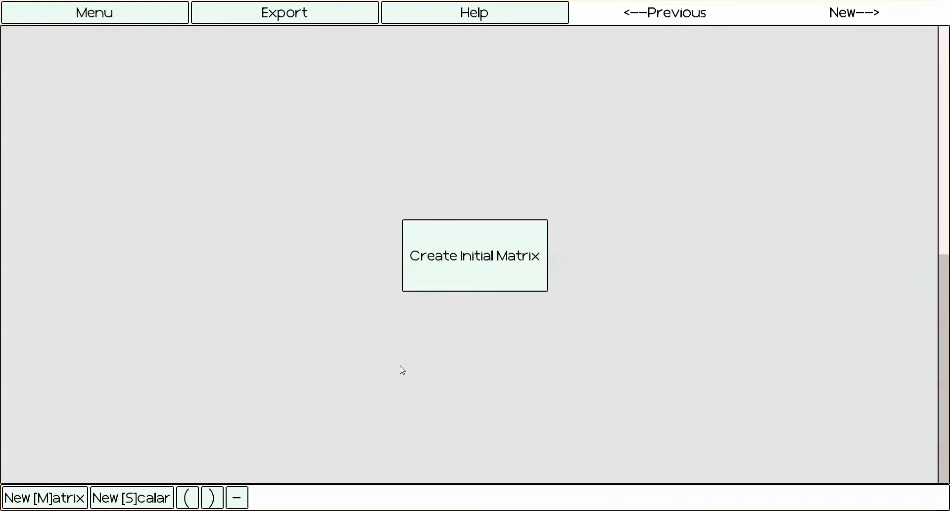
{"action": "left_click", "coordinate": [484, 277]}
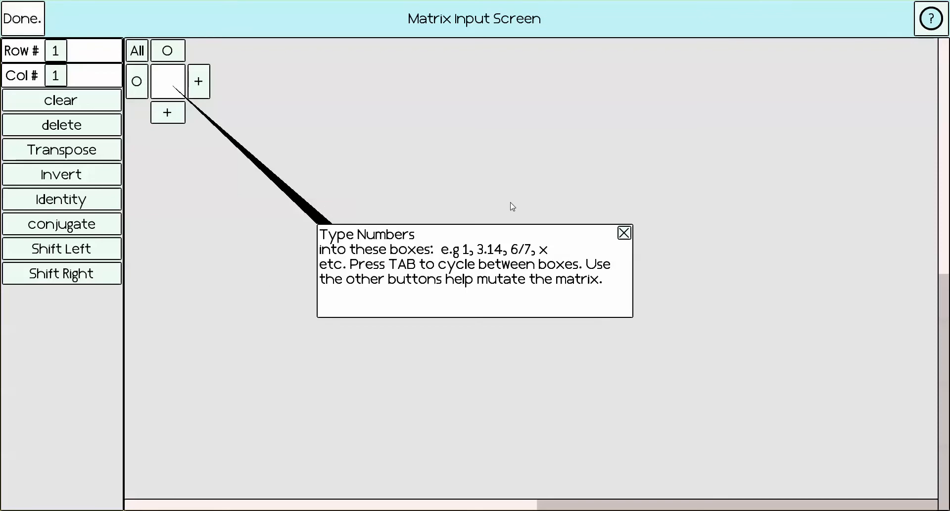
{"action": "left_click", "coordinate": [624, 233]}
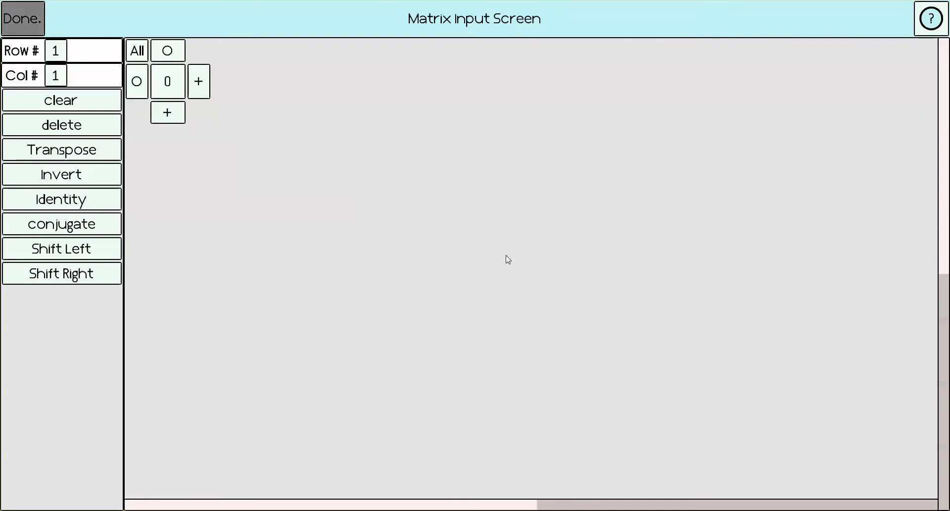
- Enlarge the initial matrix to three rows and three columns
{"action": "left_click", "coordinate": [207, 93]}
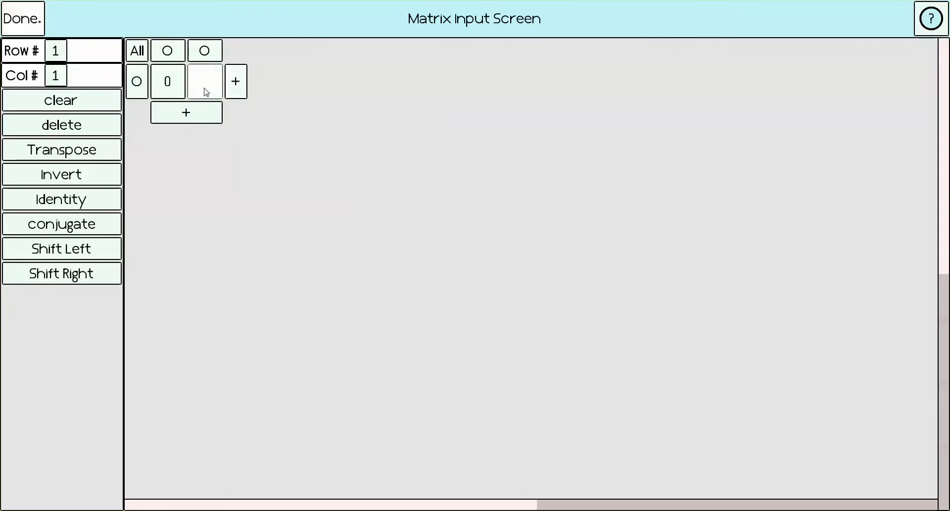
{"action": "left_click", "coordinate": [187, 114]}
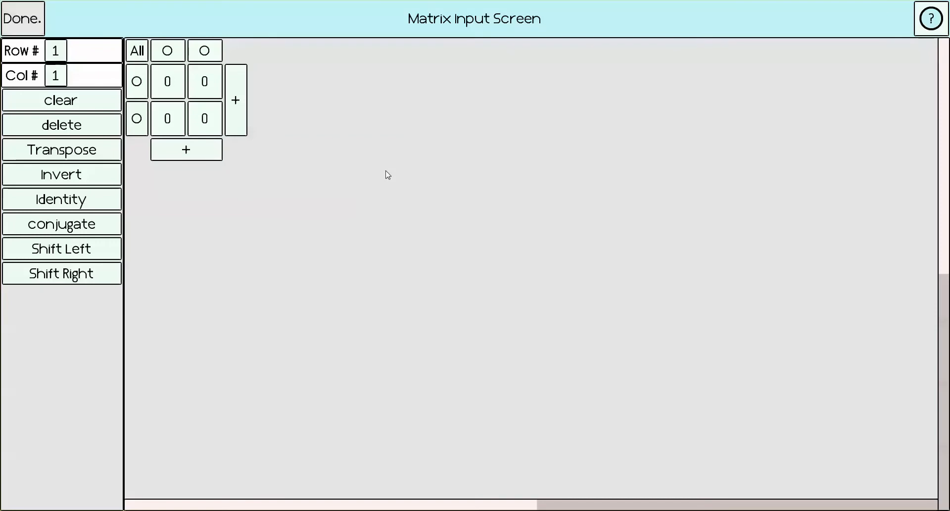
{"action": "left_click", "coordinate": [236, 104]}
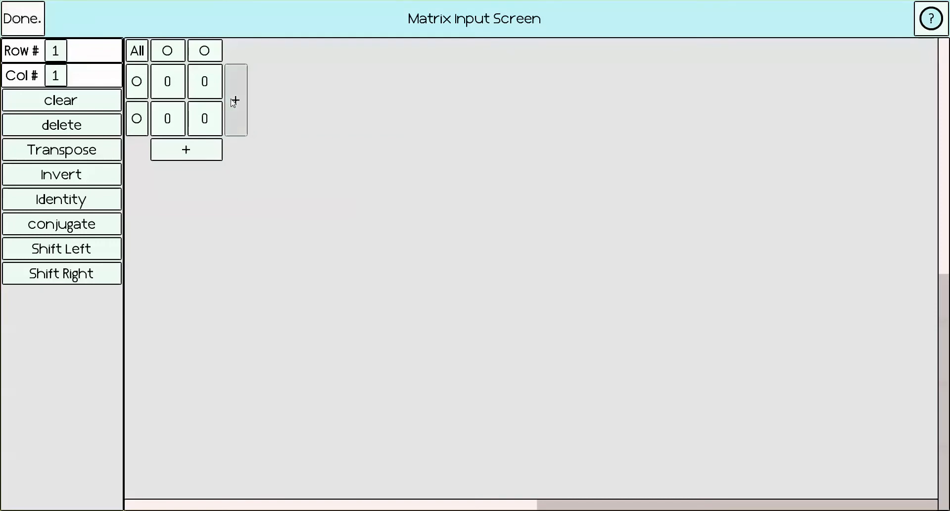
{"action": "left_click", "coordinate": [200, 155]}
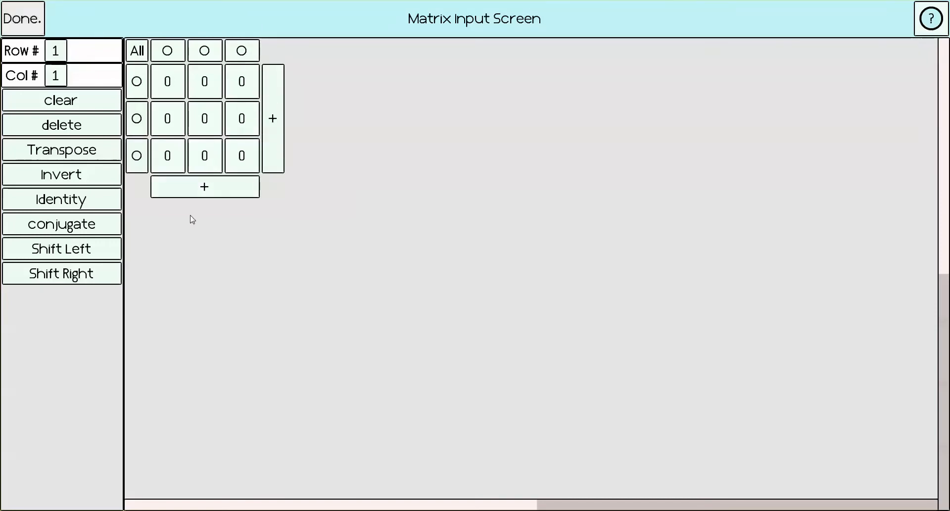
- Enter 1 and 1.23456789001 in the first row's first two cells, and reopen the decimal entry to check it
{"action": "left_click", "coordinate": [170, 80]}
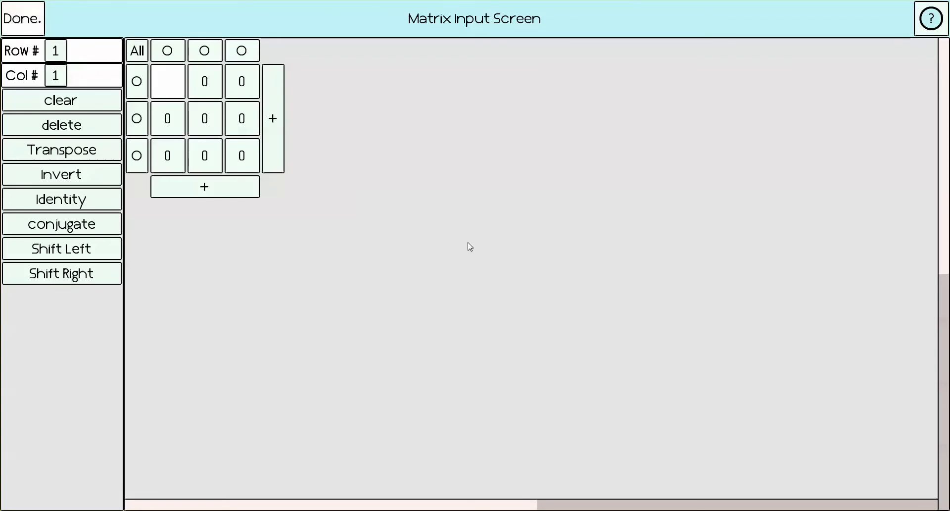
{"action": "type", "text": "1"}
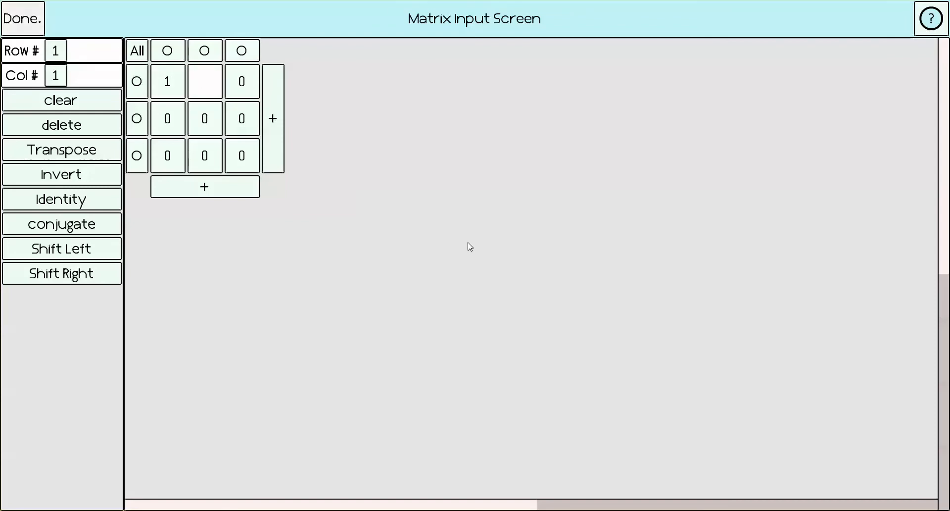
{"action": "type", "text": "1."}
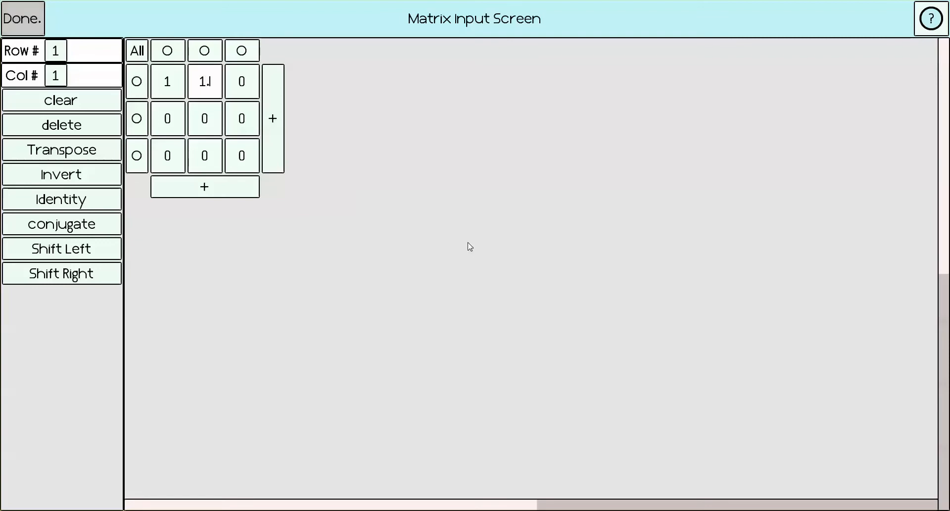
{"action": "type", "text": "23456"}
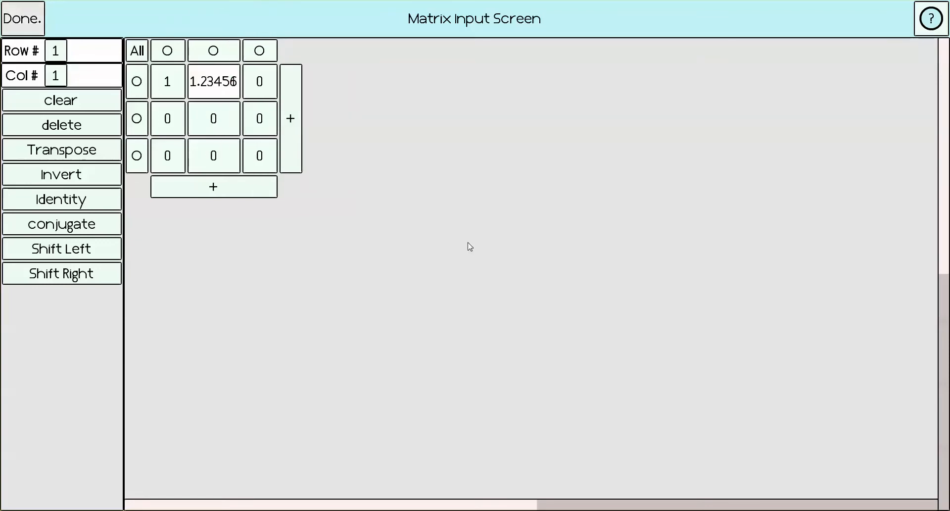
{"action": "type", "text": "789"}
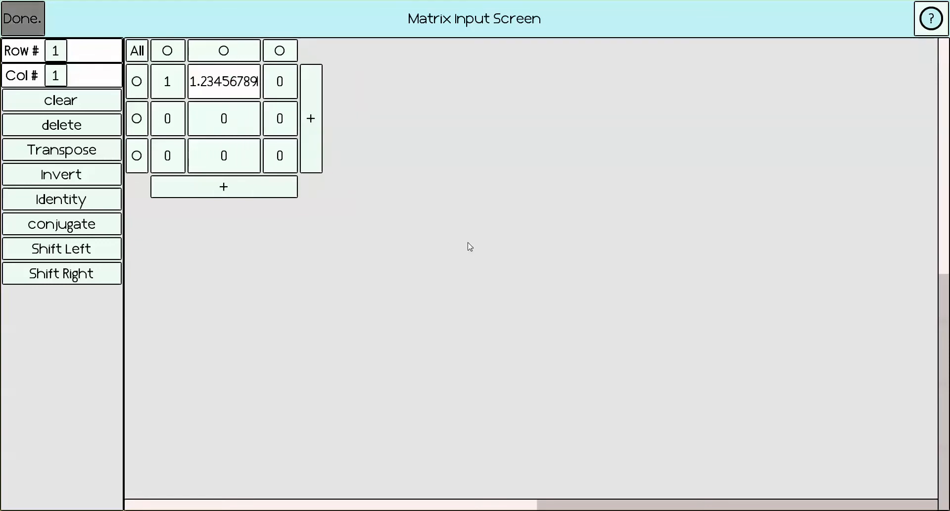
{"action": "type", "text": "001"}
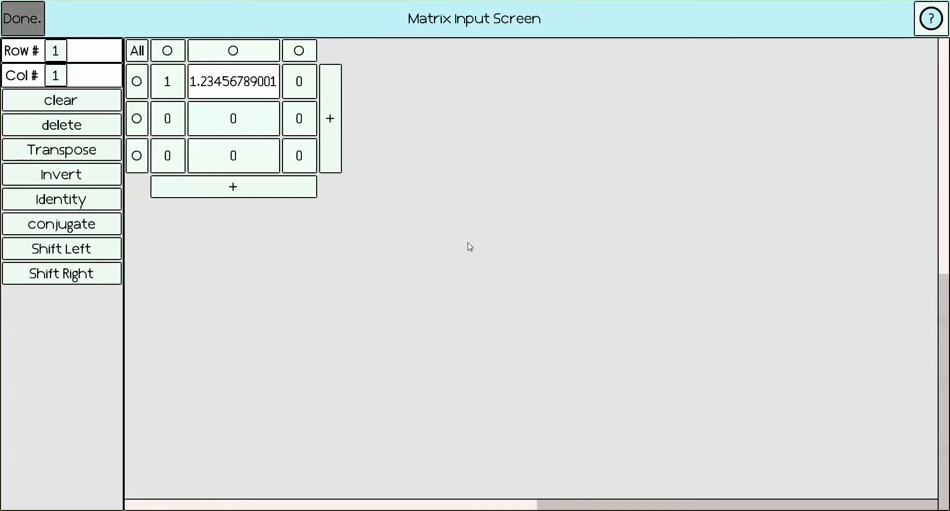
{"action": "key", "text": "Tab"}
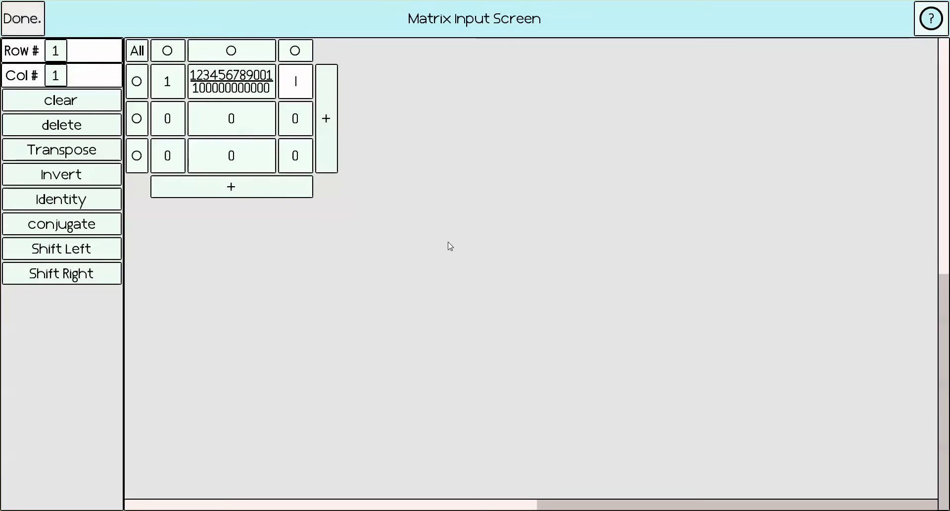
{"action": "left_click", "coordinate": [251, 90]}
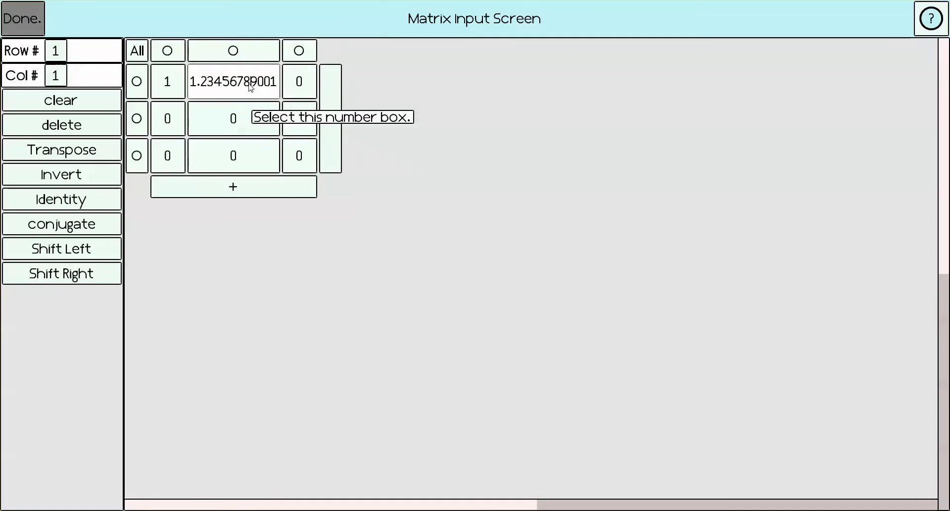
{"action": "left_click", "coordinate": [592, 178]}
- Enter the symbolic expression x/y*z in the third cell of the first row
{"action": "left_click", "coordinate": [292, 82]}
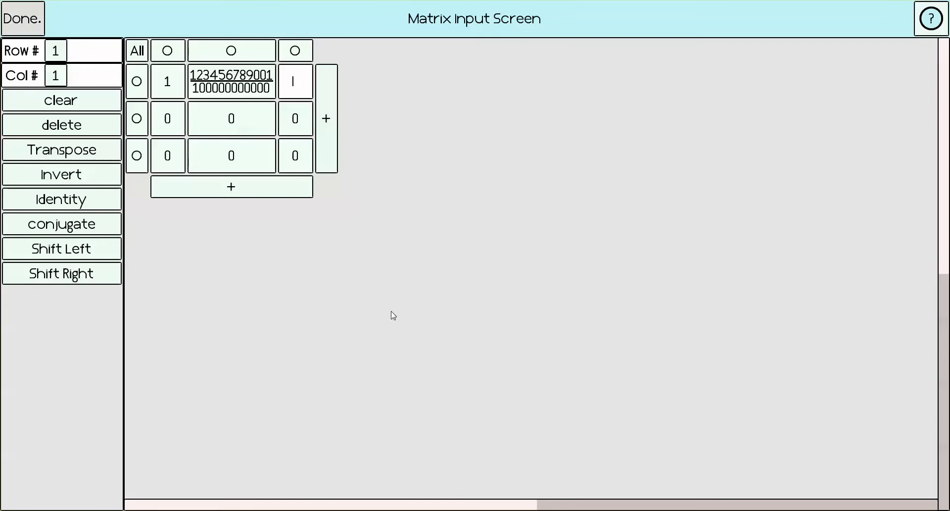
{"action": "type", "text": "x"}
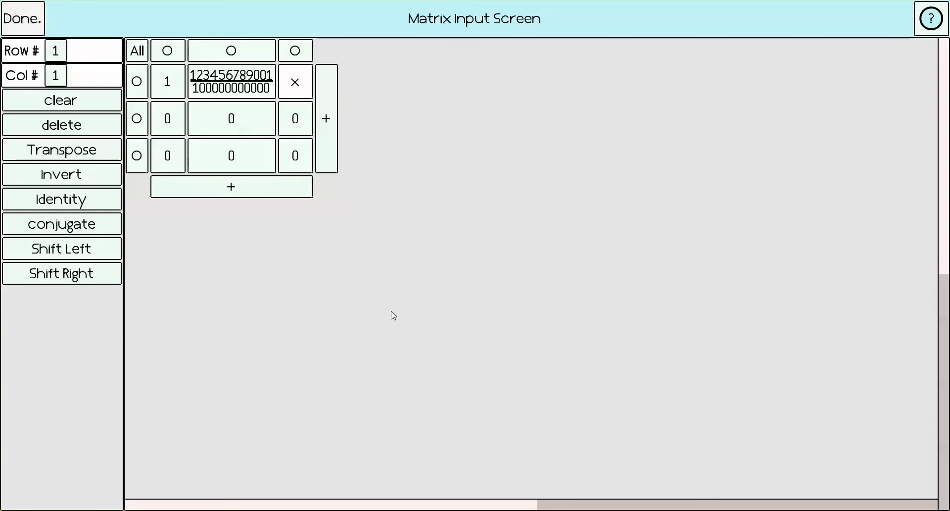
{"action": "type", "text": "/y"}
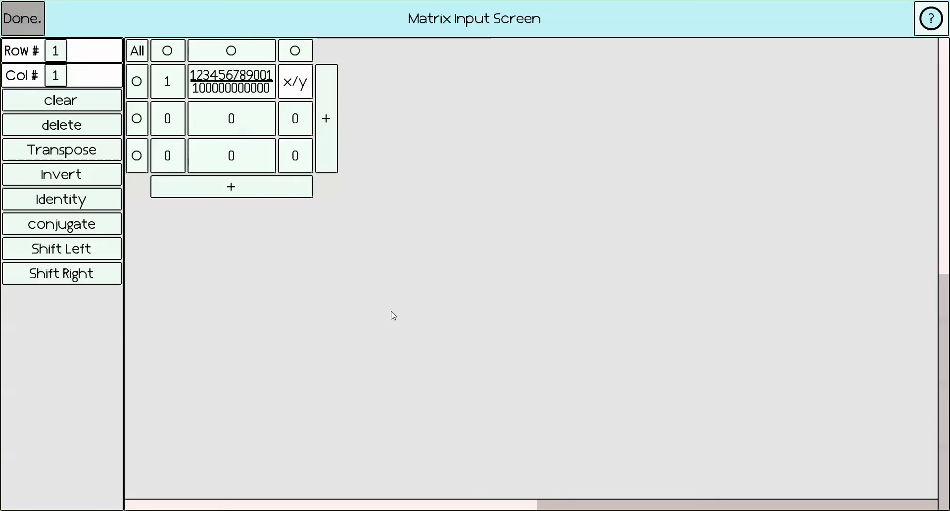
{"action": "type", "text": "*z"}
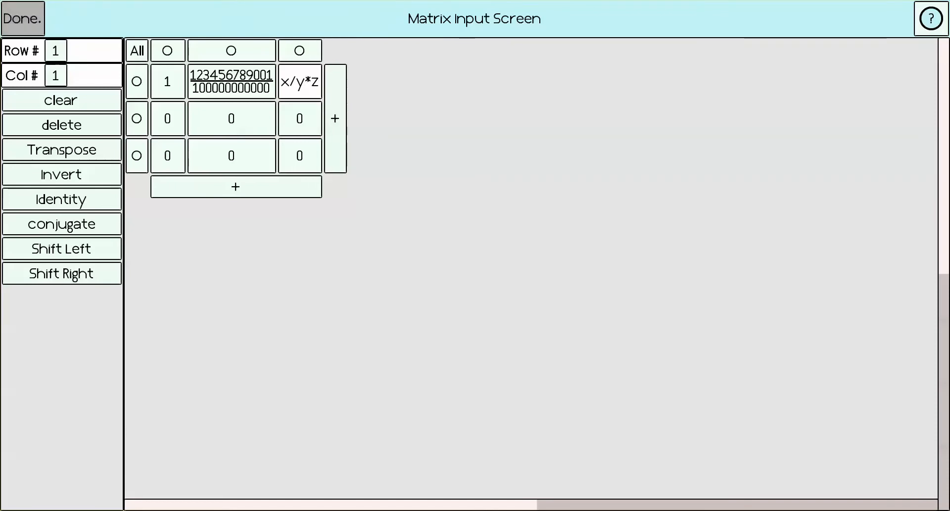
{"action": "left_click", "coordinate": [564, 182]}
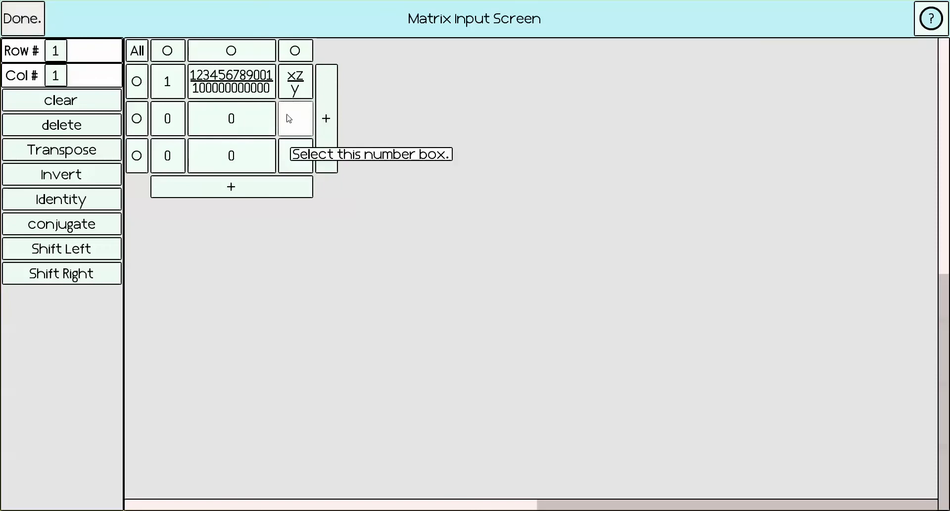
- Enter the expression 4*2 + 1 in the first cell of the second row
{"action": "left_click", "coordinate": [164, 121]}
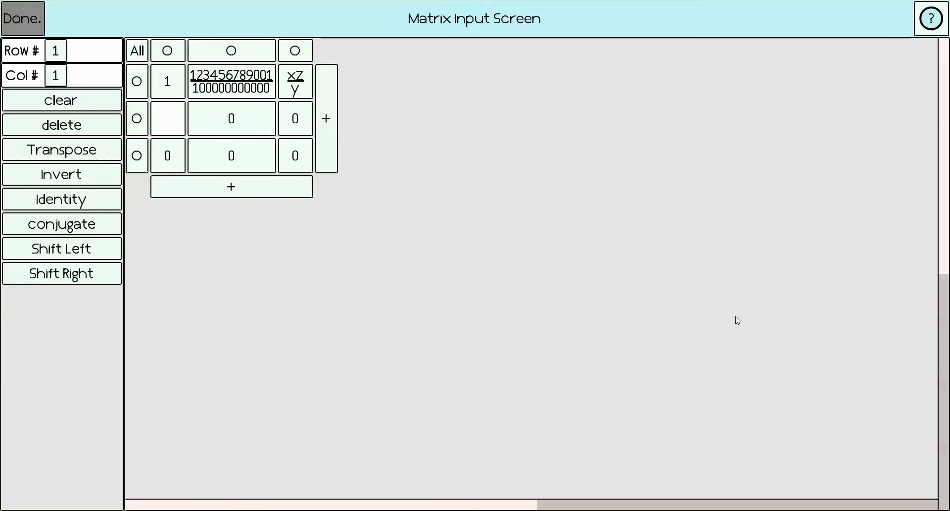
{"action": "type", "text": "45"}
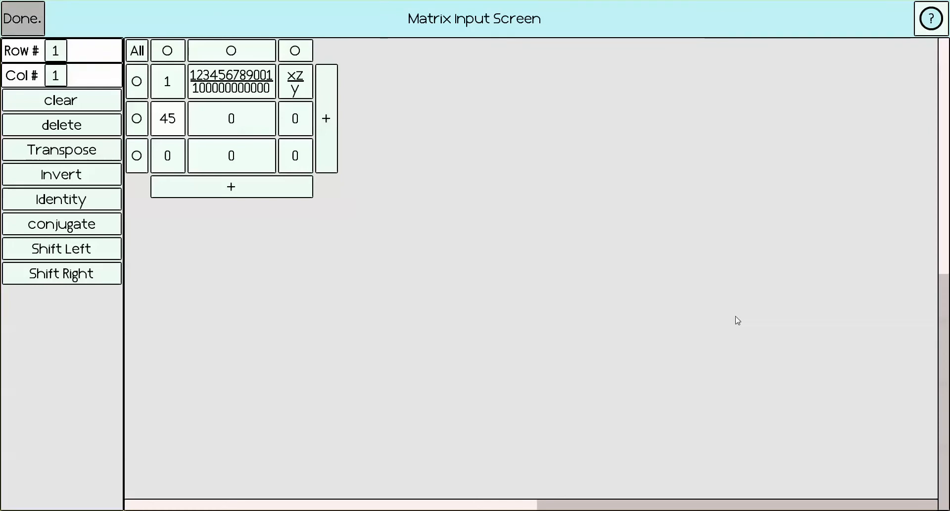
{"action": "key", "text": "BackSpace"}
{"action": "type", "text": "*"}
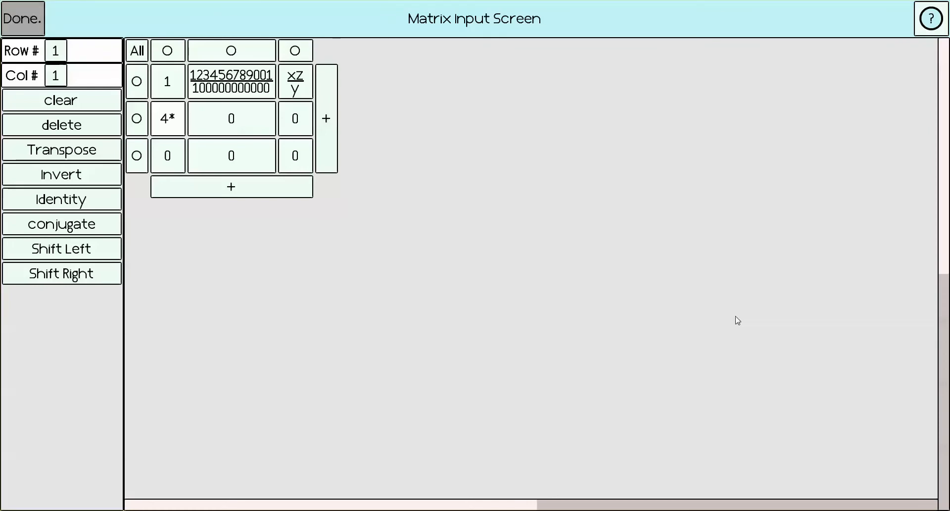
{"action": "type", "text": "2 + 1"}
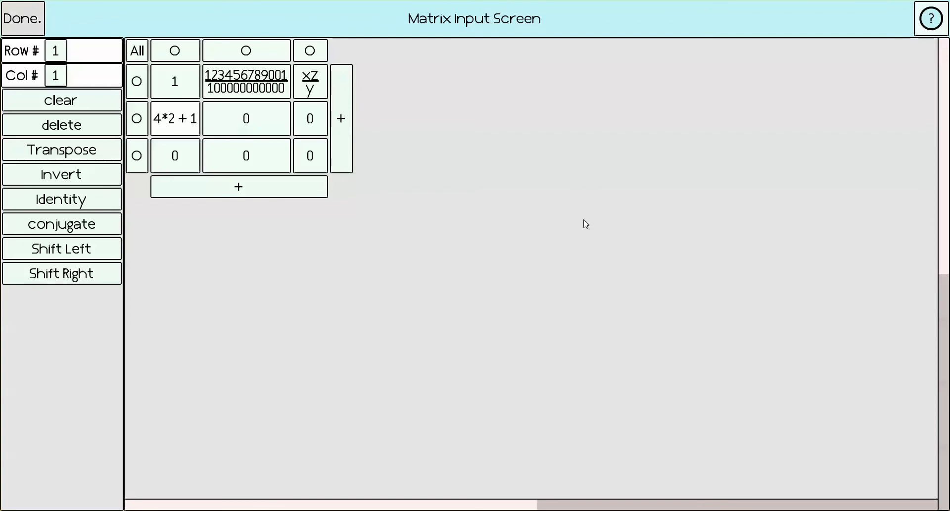
{"action": "key", "text": "Tab"}
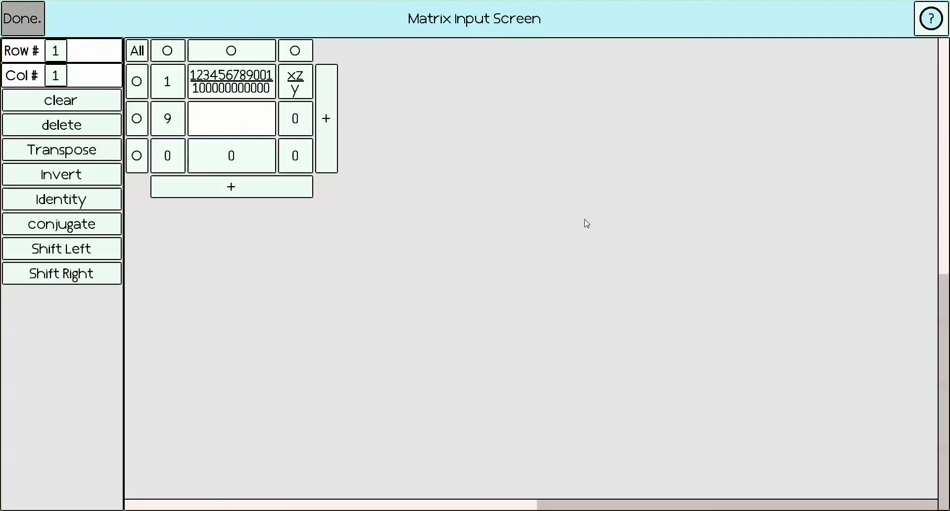
- Fill the second row's remaining two cells with 1 and 0
{"action": "type", "text": "1"}
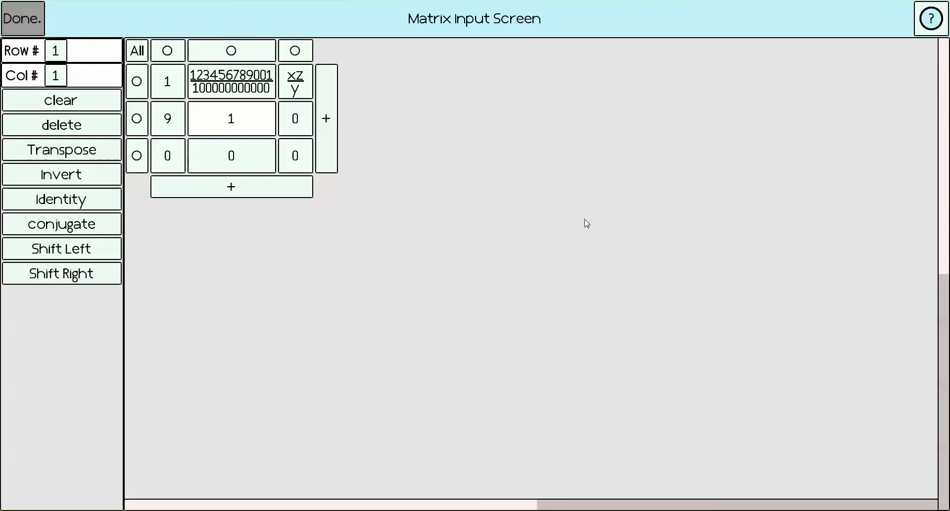
{"action": "key", "text": "Tab"}
{"action": "type", "text": "0"}
{"action": "key", "text": "Tab"}
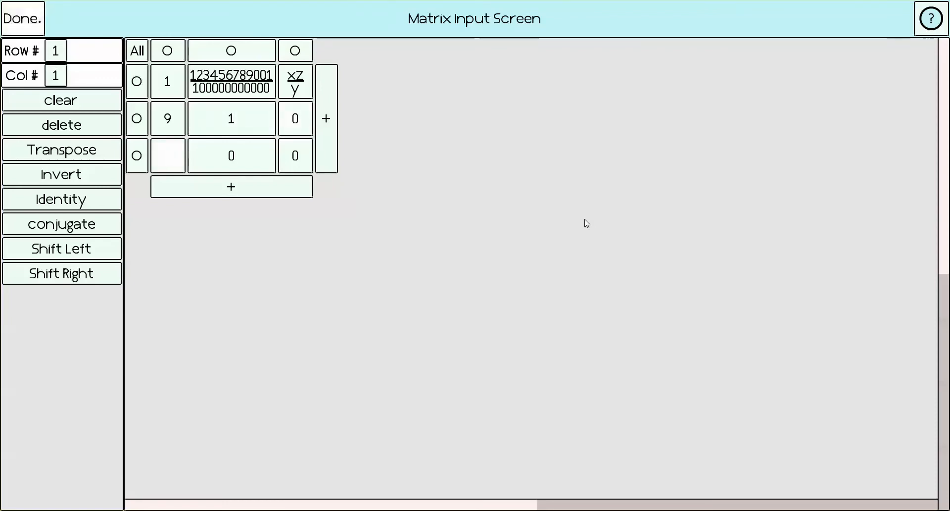
- Enter 1 in the third row's first cell and ghj in its third cell, and finish the matrix
{"action": "type", "text": "1"}
{"action": "key", "text": "Tab"}
{"action": "key", "text": "Tab"}
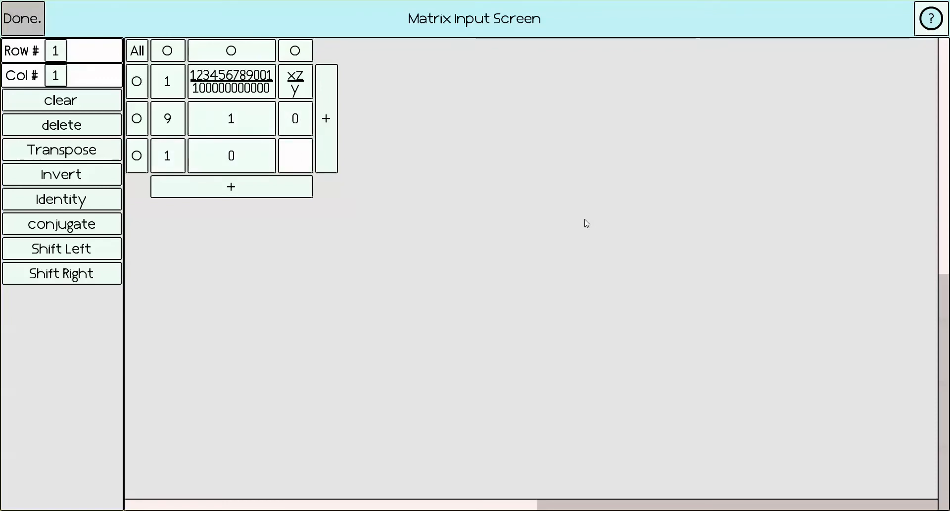
{"action": "type", "text": "ghi"}
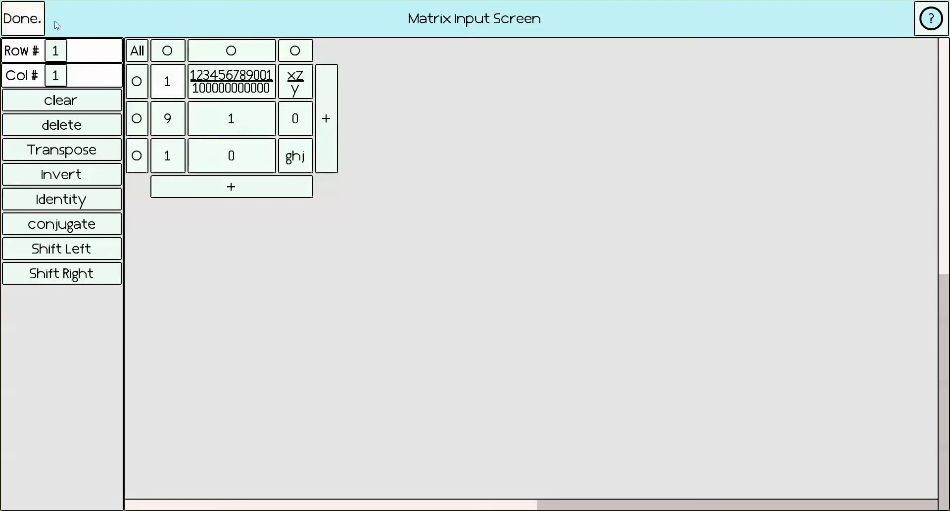
{"action": "left_click", "coordinate": [31, 18]}
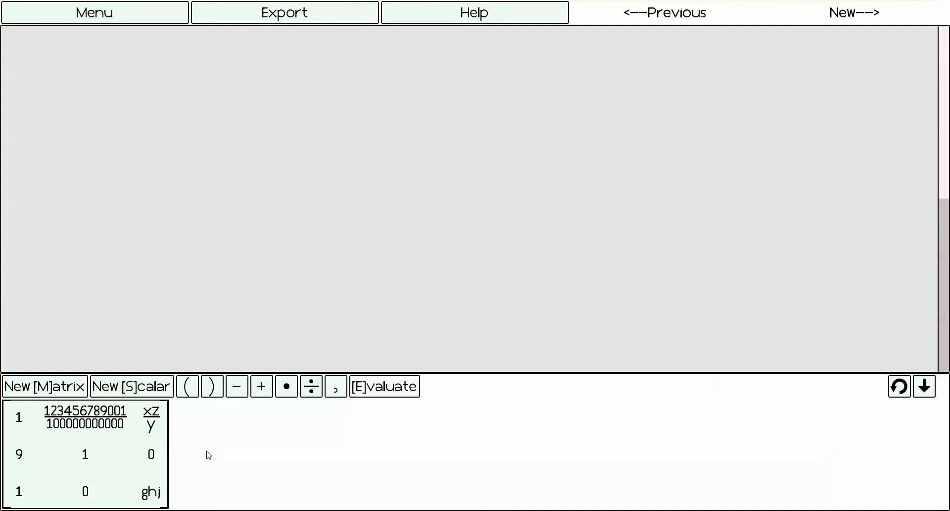
- Add a new scalar with the value 2 directly after the matrix in the expression
{"action": "left_click", "coordinate": [151, 389]}
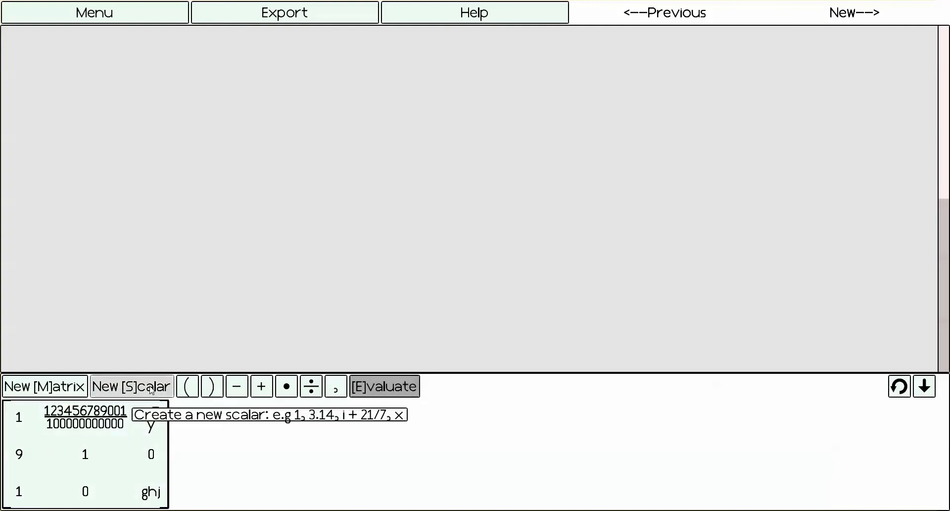
{"action": "left_click", "coordinate": [200, 453]}
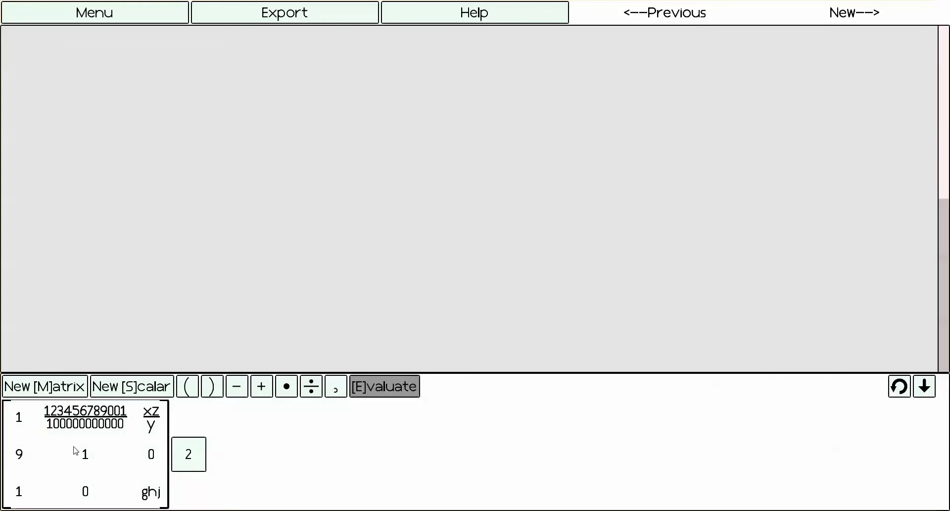
- Reopen the matrix in the expression for editing, dismiss the hint, and return without making changes
{"action": "left_click", "coordinate": [72, 450]}
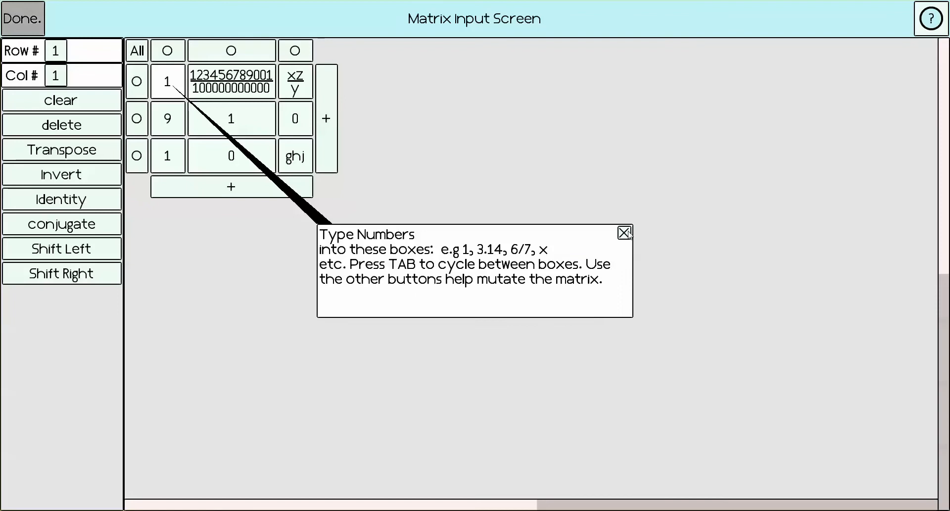
{"action": "left_click", "coordinate": [624, 233]}
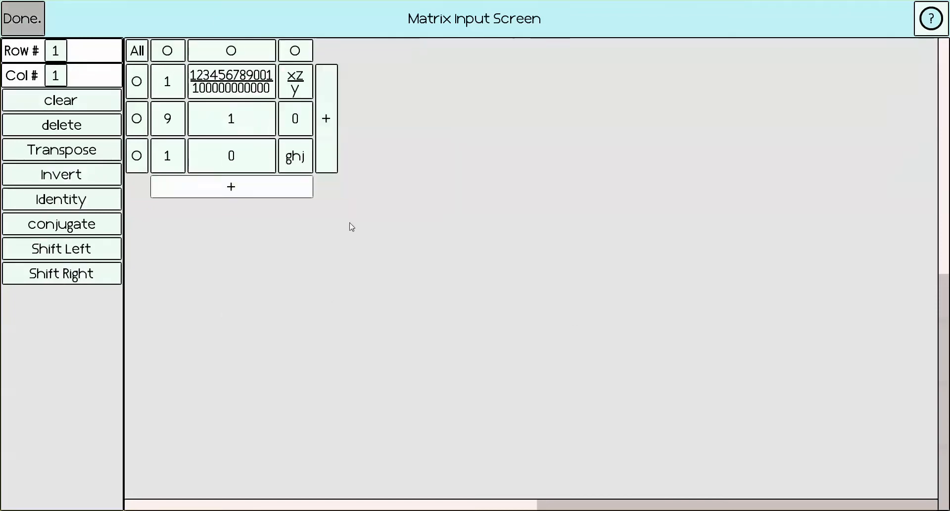
{"action": "left_click", "coordinate": [22, 20]}
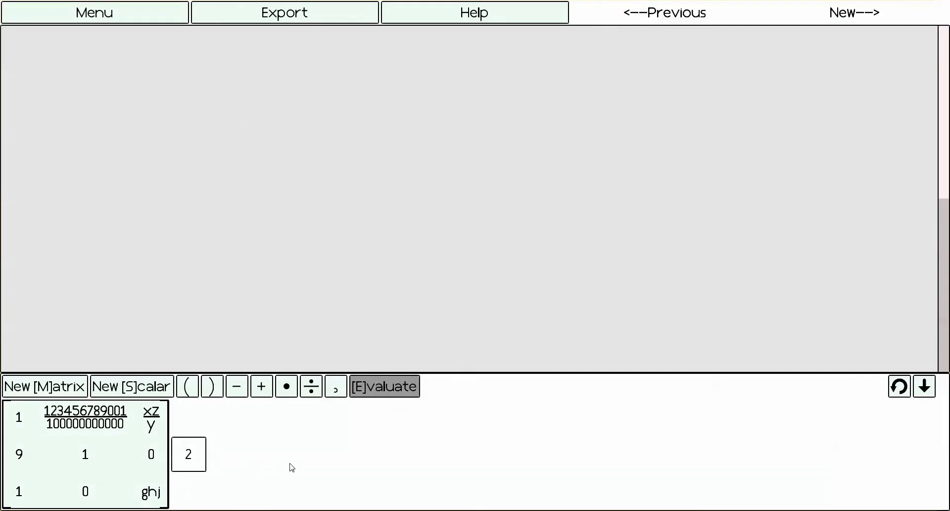
- Try extending the scalar with a plus sign, another 2 and an exclamation mark, and restore it to 2
{"action": "type", "text": "+ "}
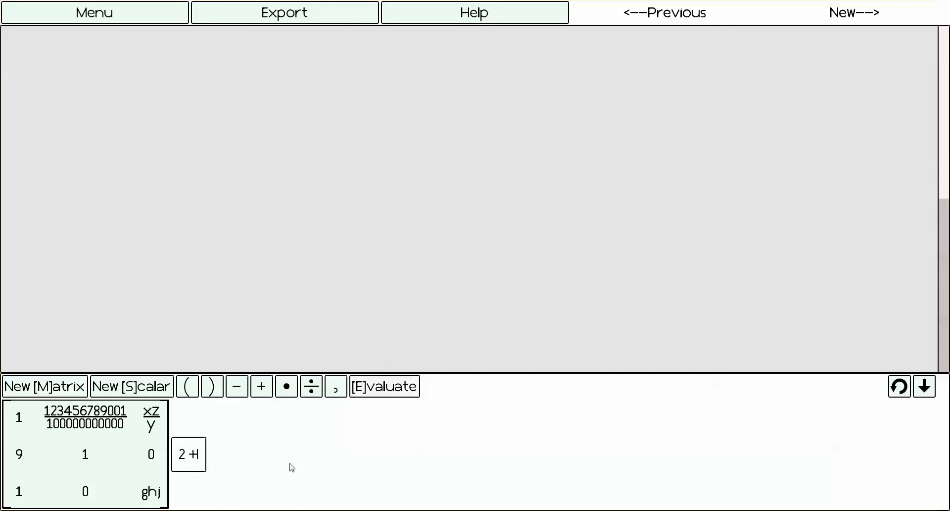
{"action": "type", "text": "2"}
{"action": "key", "text": "BackSpace"}
{"action": "key", "text": "BackSpace"}
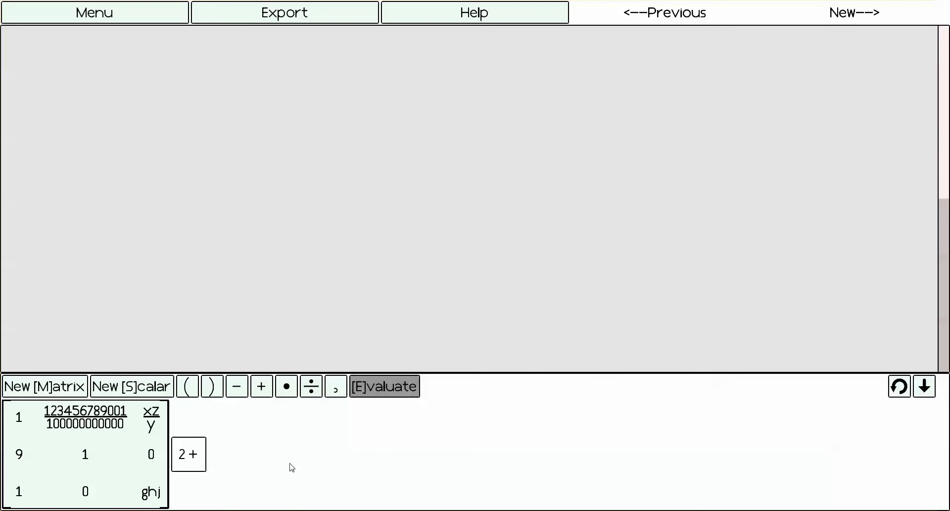
{"action": "type", "text": "!"}
{"action": "key", "text": "BackSpace"}
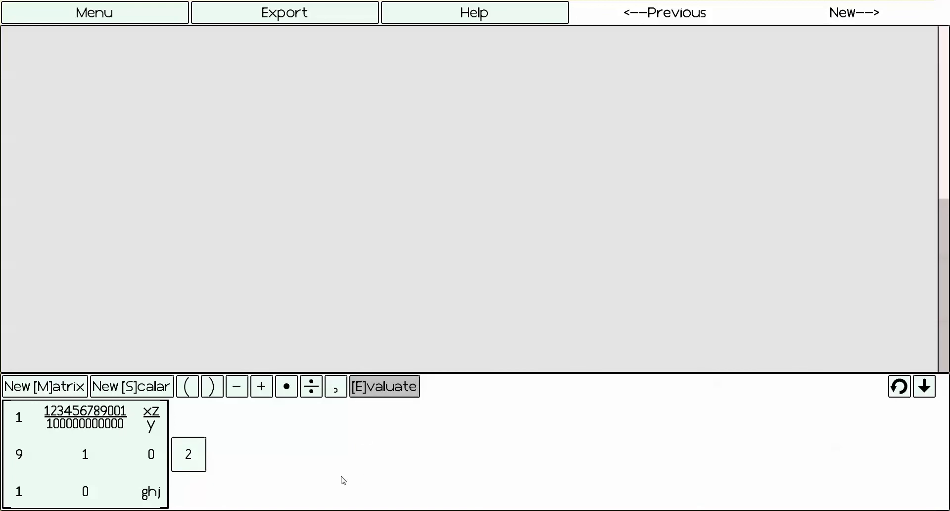
- Evaluate the matrix-scalar expression, and try using the result's third column in a new expression before clearing that expression
{"action": "left_click", "coordinate": [403, 391]}
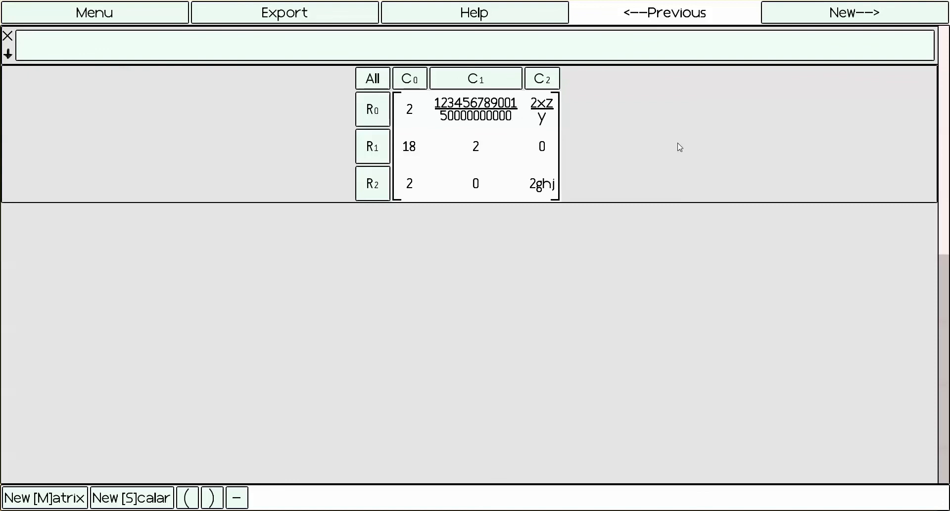
{"action": "left_click", "coordinate": [553, 81]}
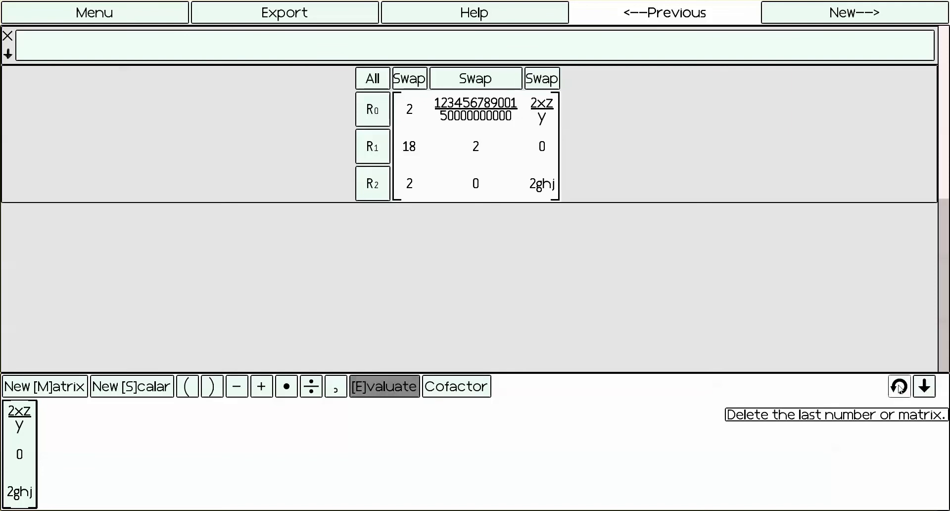
{"action": "left_click", "coordinate": [924, 386]}
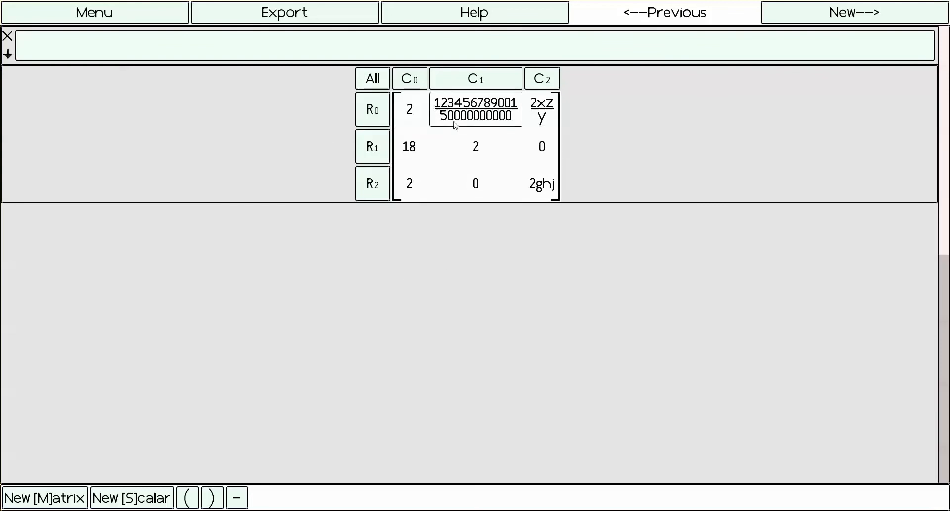
- Multiply the result matrix's centre entry by a new scalar 2, removing the extra operand added at the end, and evaluate the expression
{"action": "left_click", "coordinate": [488, 152]}
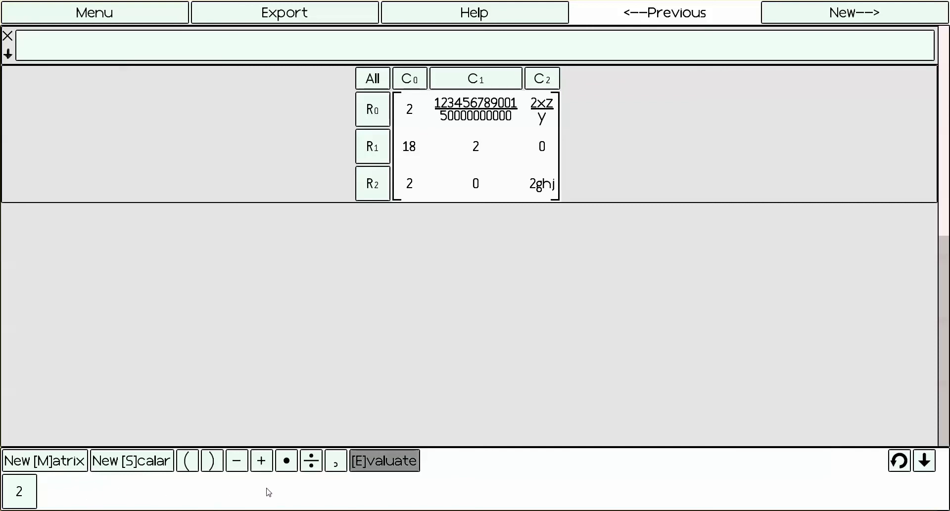
{"action": "left_click", "coordinate": [286, 460]}
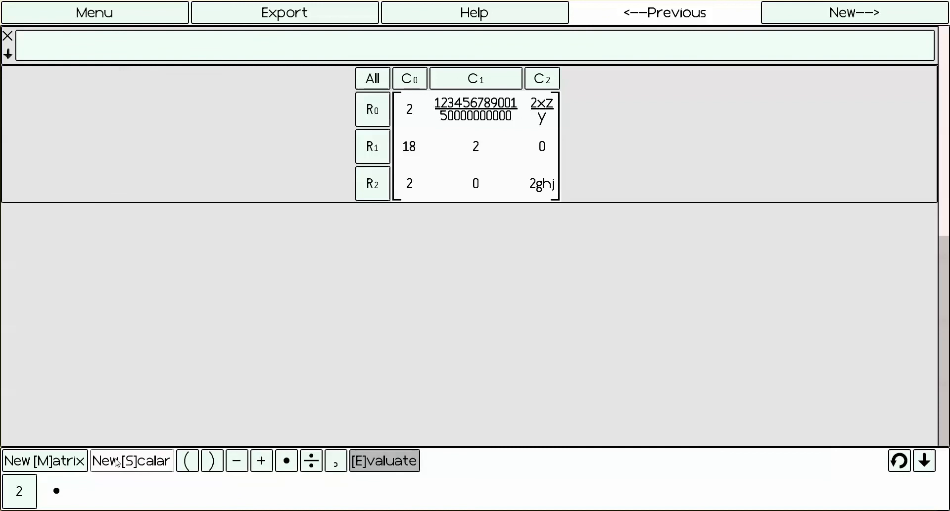
{"action": "left_click", "coordinate": [117, 461]}
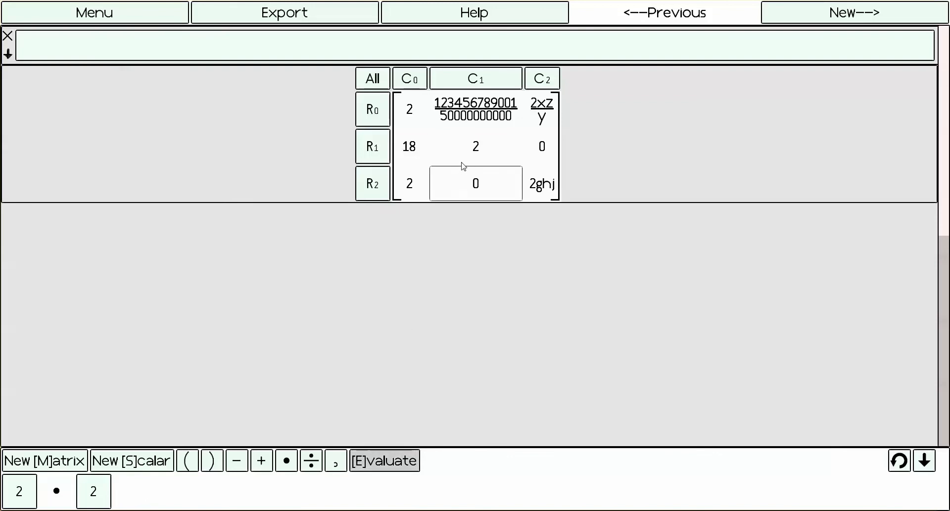
{"action": "left_click", "coordinate": [478, 146]}
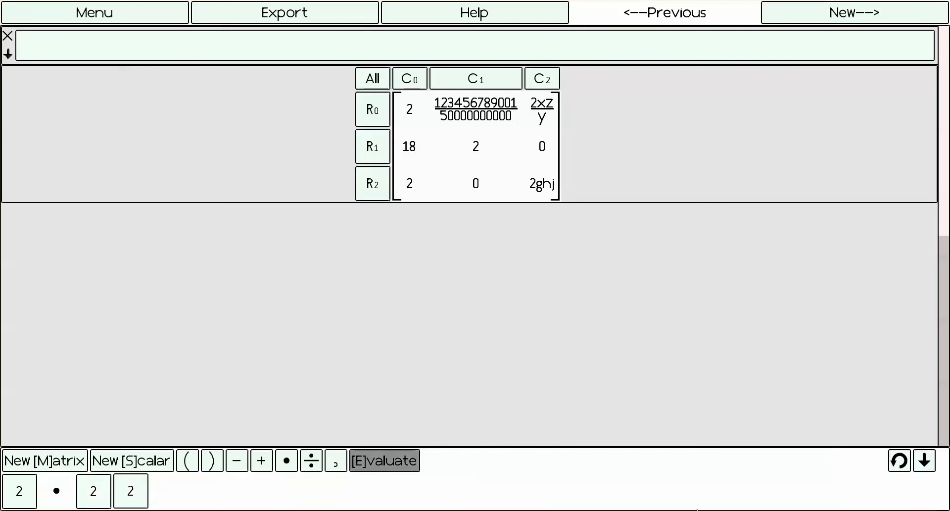
{"action": "left_click", "coordinate": [898, 461]}
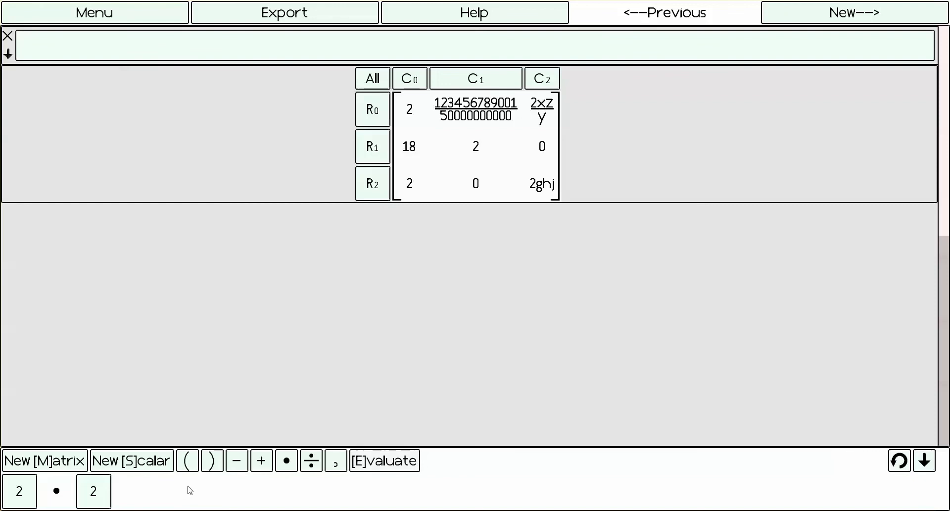
{"action": "left_click", "coordinate": [389, 461]}
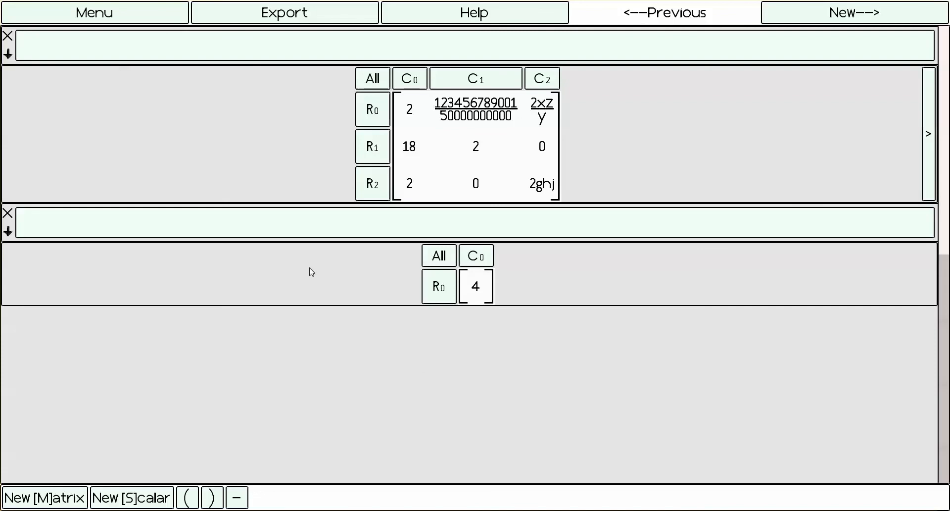
- Enter the comment "Then you can type anything that you wish to type into these boxes." above the single-entry result
{"action": "left_click", "coordinate": [470, 223]}
{"action": "type", "text": "H"}
{"action": "key", "text": "BackSpace"}
{"action": "type", "text": "Then yu"}
{"action": "key", "text": "BackSpace"}
{"action": "type", "text": "ou can typ"}
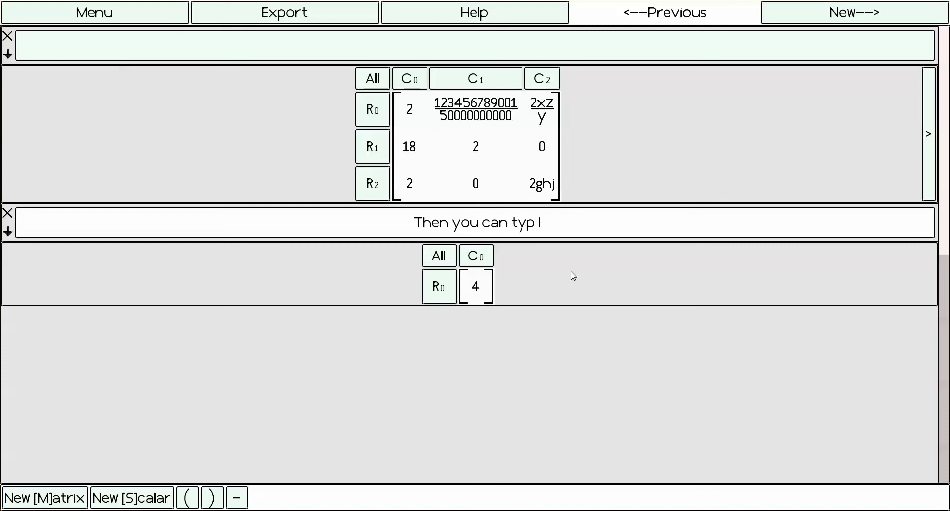
{"action": "type", "text": "e anything that you "}
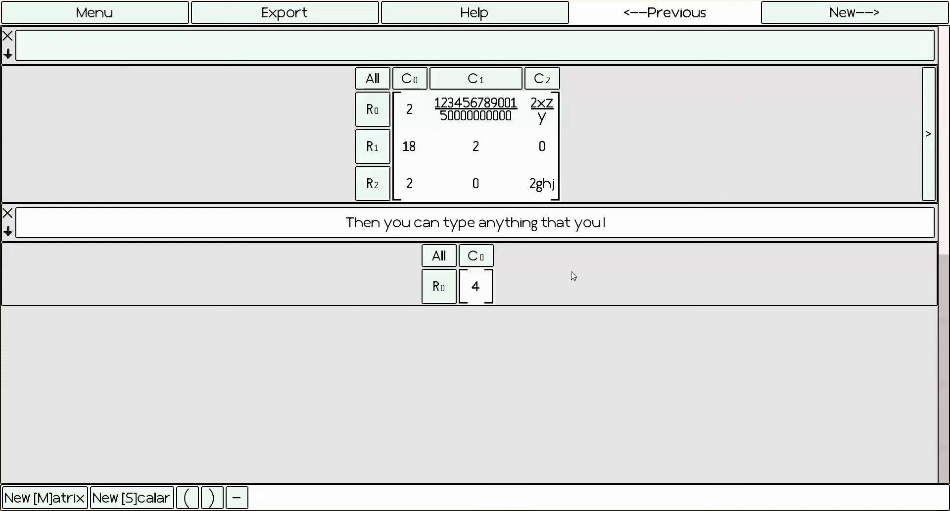
{"action": "type", "text": "wish to"}
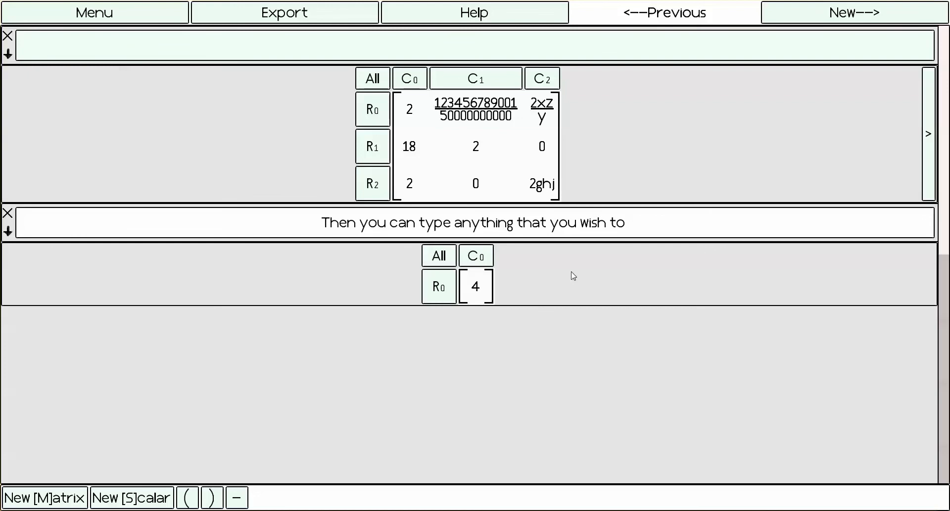
{"action": "type", "text": " type into"}
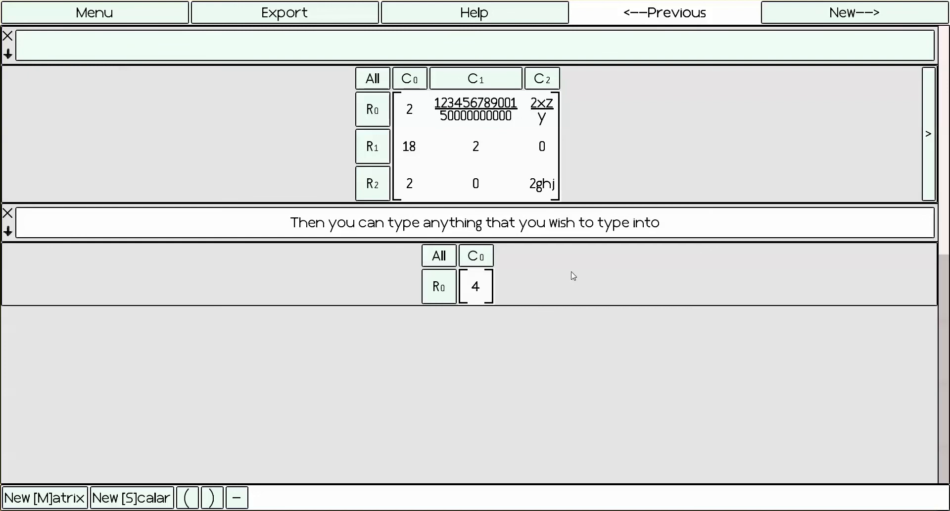
{"action": "type", "text": " these box"}
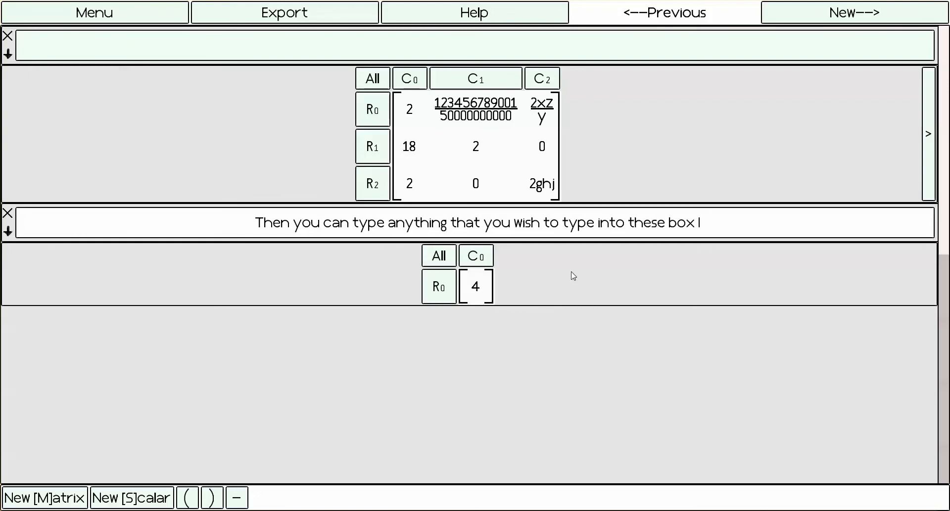
{"action": "type", "text": "es."}
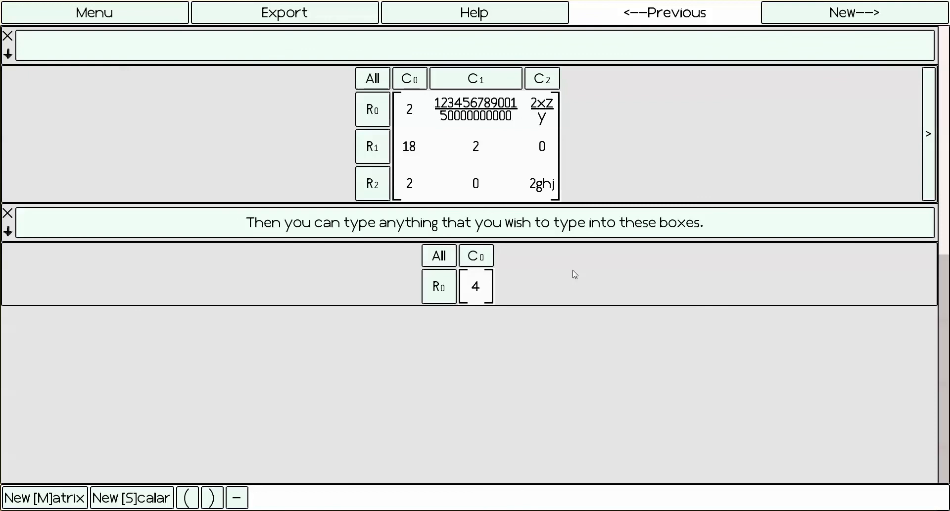
- Label the 3×3 result matrix with the comment "Initial Matrix"
{"action": "left_click", "coordinate": [471, 43]}
{"action": "type", "text": "Initial Matrix"}
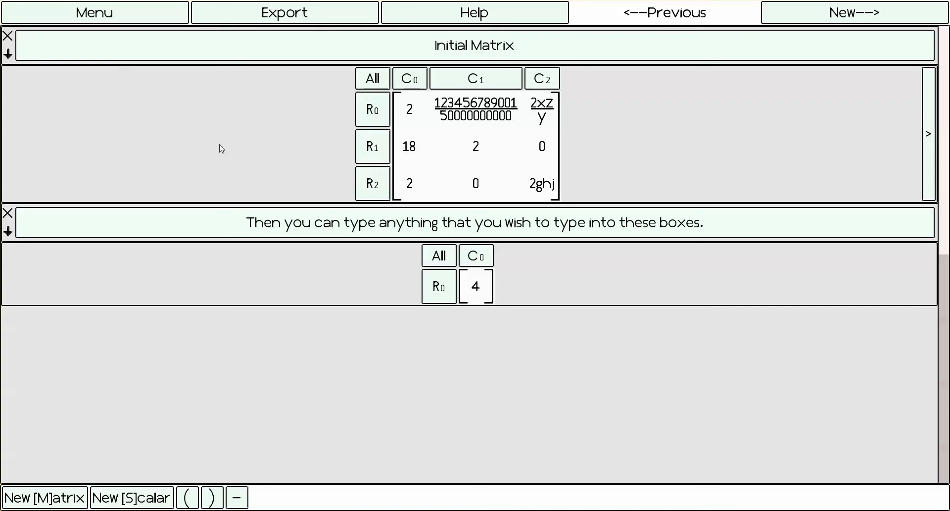
- Add a second comment box above the single-entry result with the text "New Comment"
{"action": "left_click", "coordinate": [8, 232]}
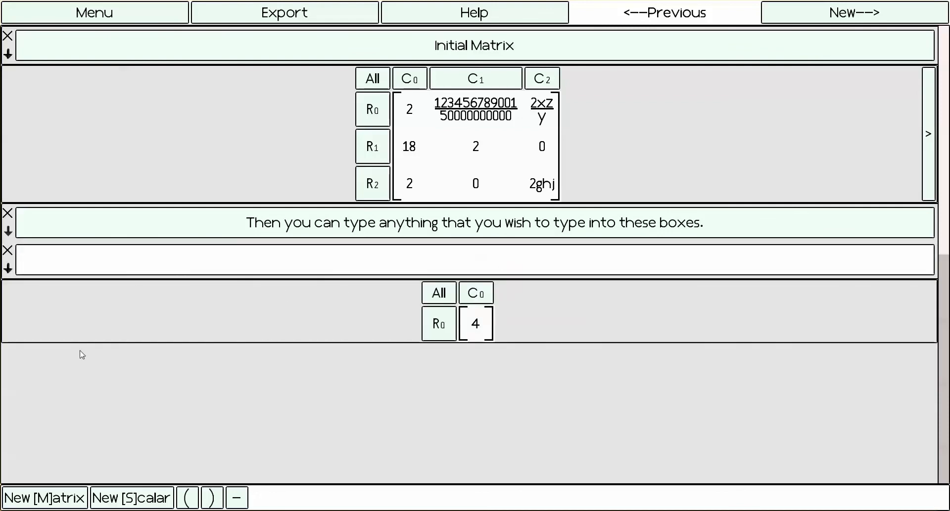
{"action": "type", "text": "New Comment"}
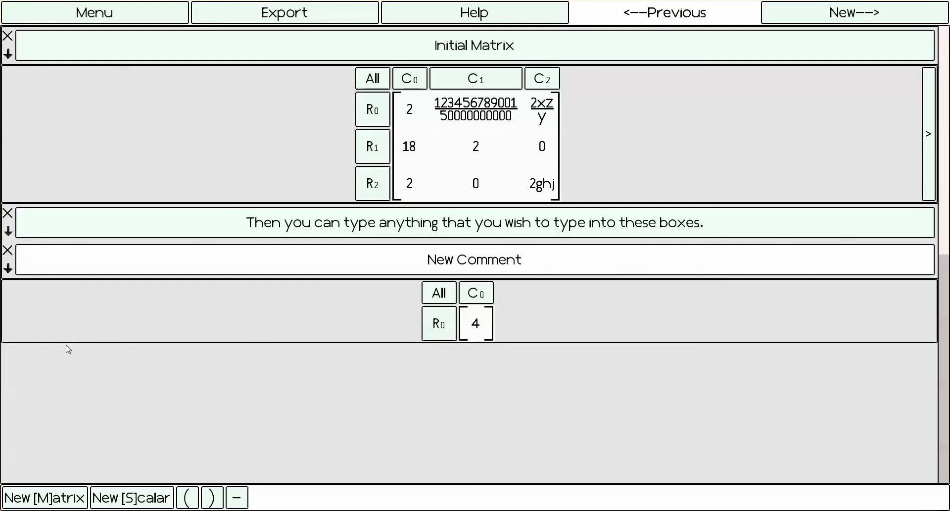
{"action": "key", "text": "Return"}
- Try editing the middle of the comment about typing into the boxes, revert the edit, and delete that comment permanently
{"action": "left_click", "coordinate": [468, 222]}
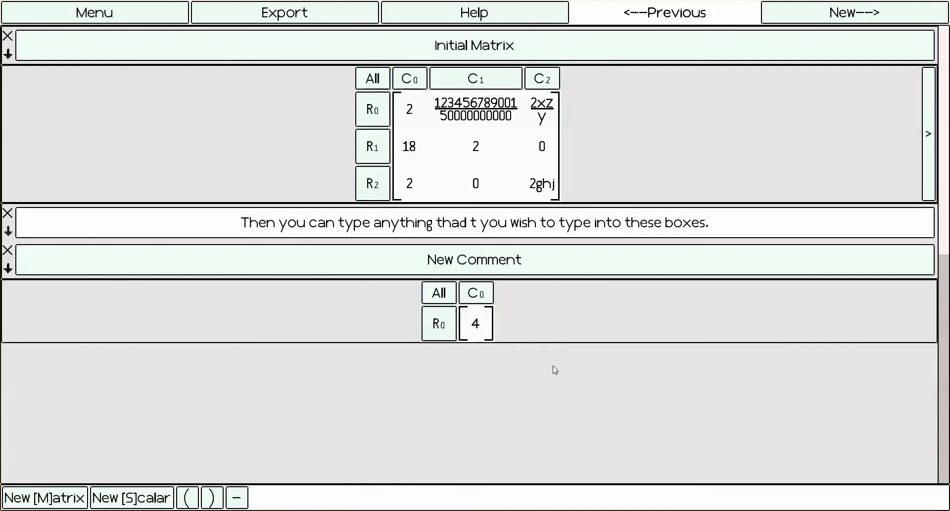
{"action": "key", "text": "BackSpace"}
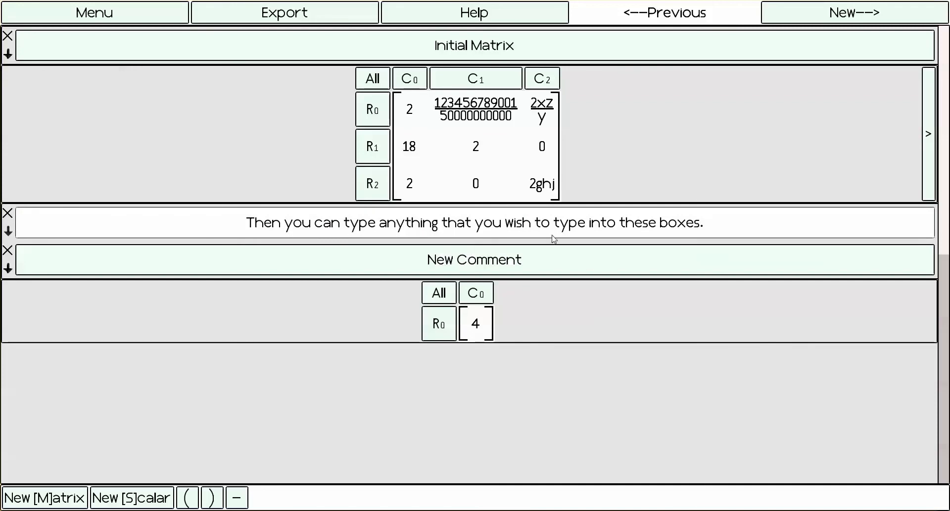
{"action": "left_click", "coordinate": [8, 214]}
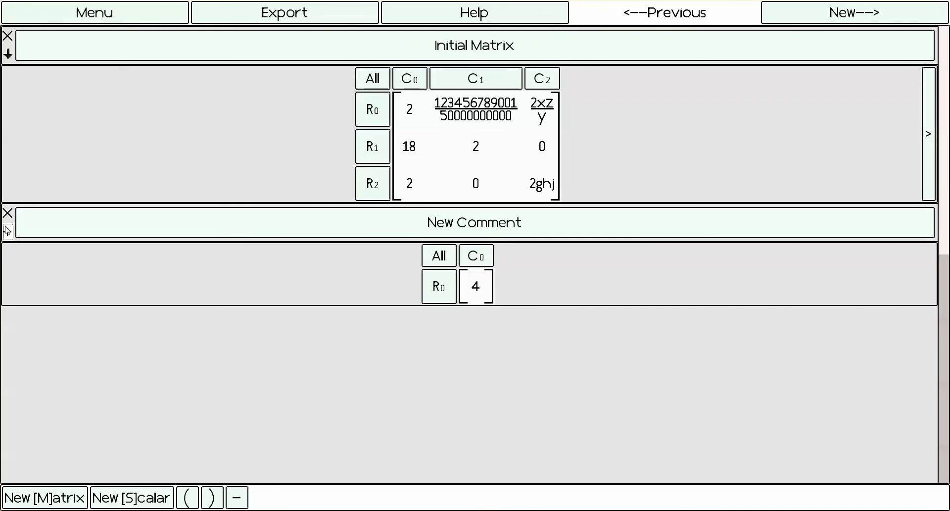
- Add another comment box reading "Comment 2" and move "New Comment" below it
{"action": "left_click", "coordinate": [8, 231]}
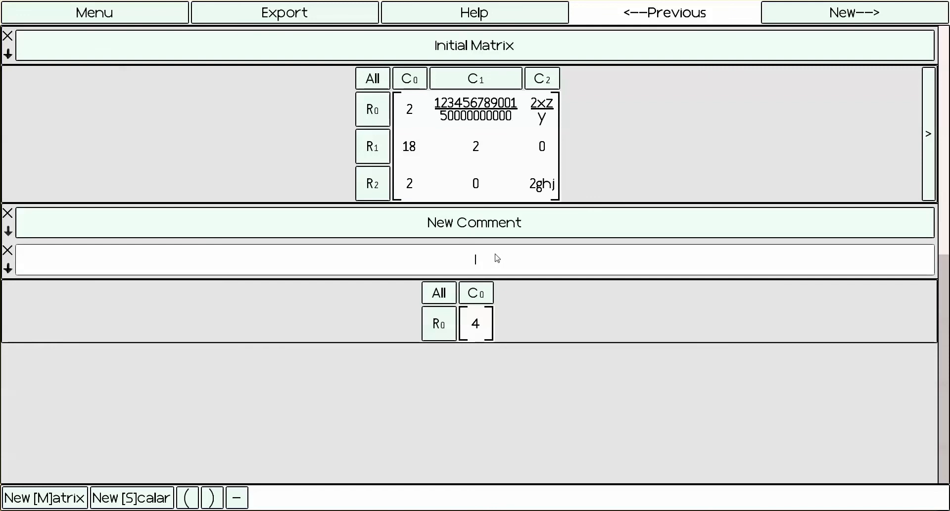
{"action": "type", "text": "Comment 2"}
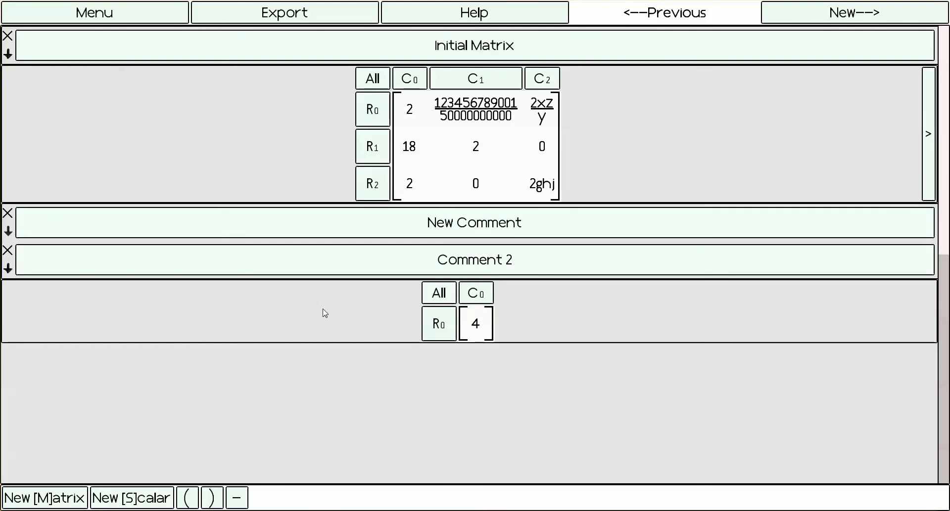
{"action": "left_click", "coordinate": [7, 231]}
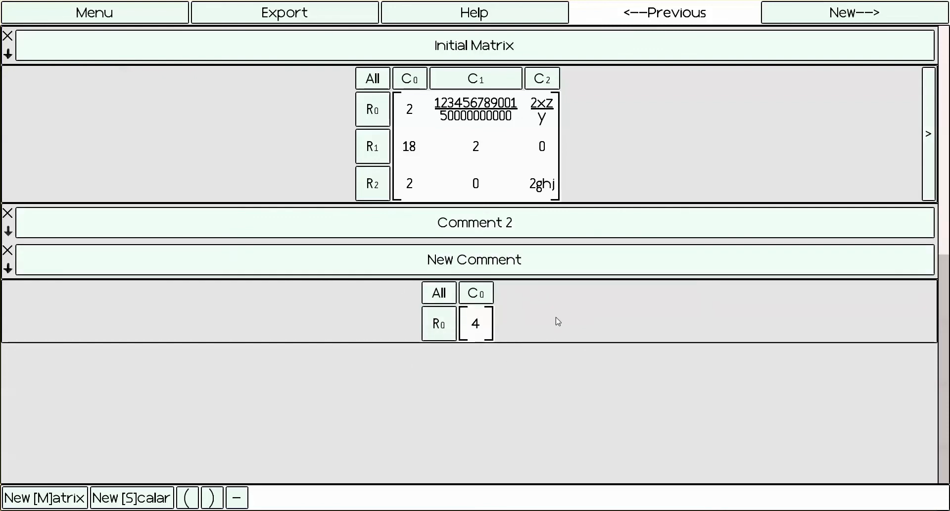
- Start a new branch from the Initial Matrix and evaluate its second-row, first-column entry plus a scalar 1
{"action": "left_click", "coordinate": [928, 136]}
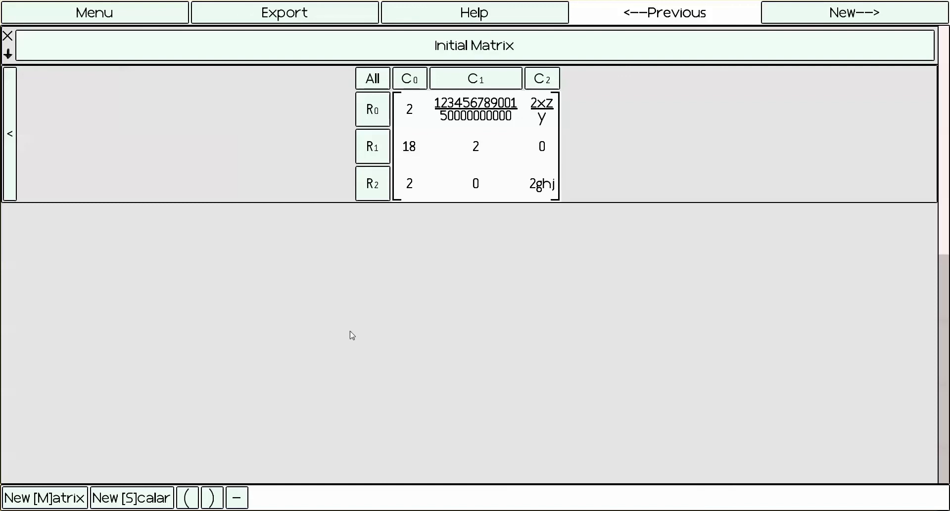
{"action": "left_click", "coordinate": [414, 154]}
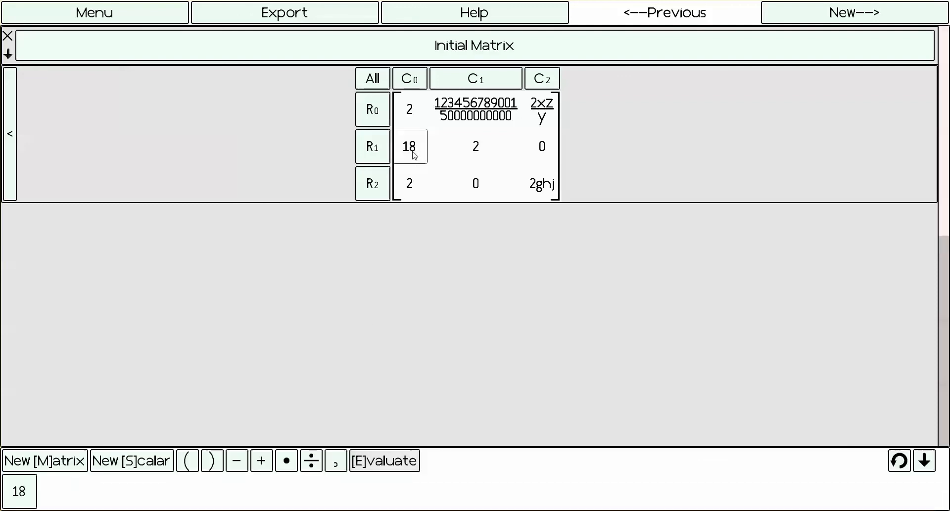
{"action": "left_click", "coordinate": [261, 460]}
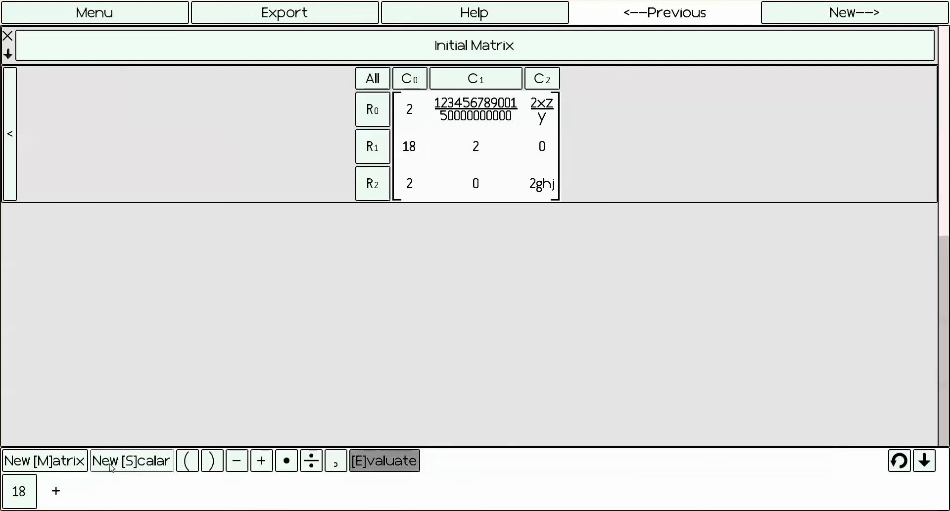
{"action": "type", "text": "1"}
{"action": "left_click", "coordinate": [389, 456]}
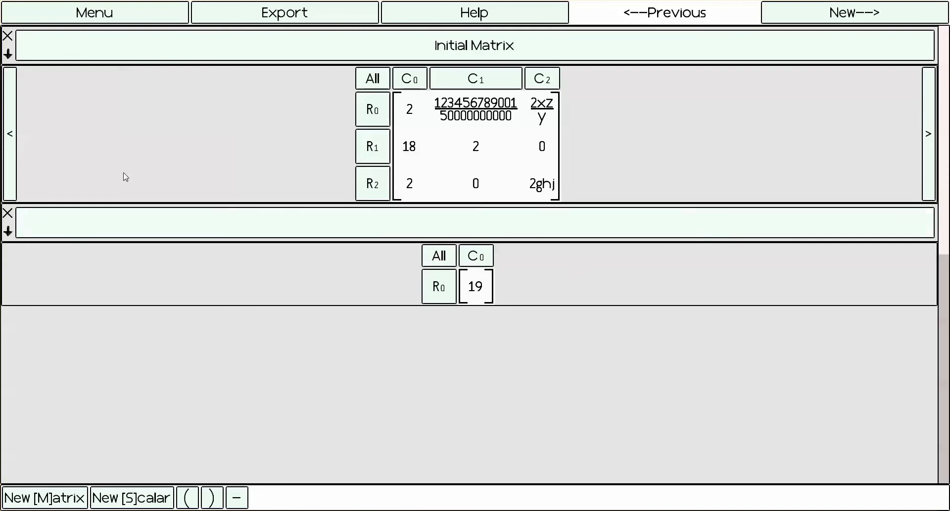
- Return to the first branch and add two more results by evaluating the latest single entry 4 each time
{"action": "left_click", "coordinate": [12, 157]}
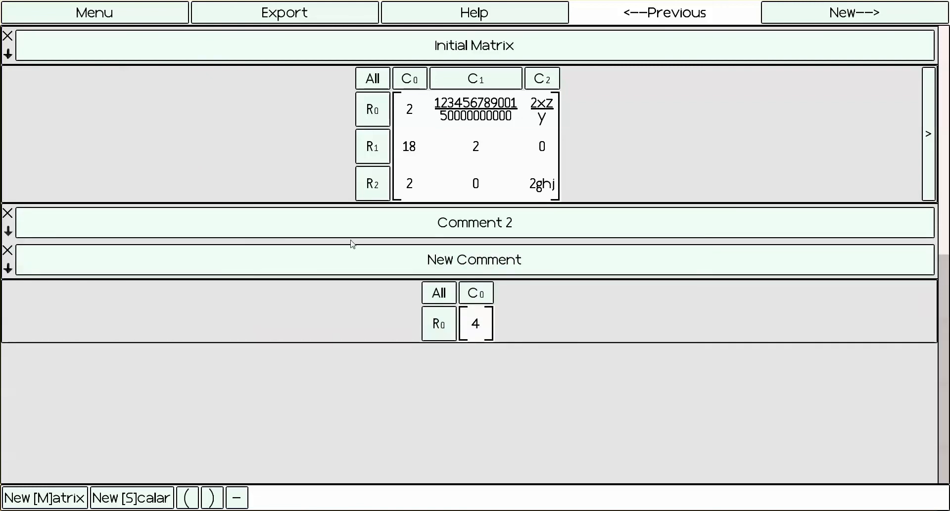
{"action": "left_click", "coordinate": [484, 337]}
{"action": "key", "text": "Return"}
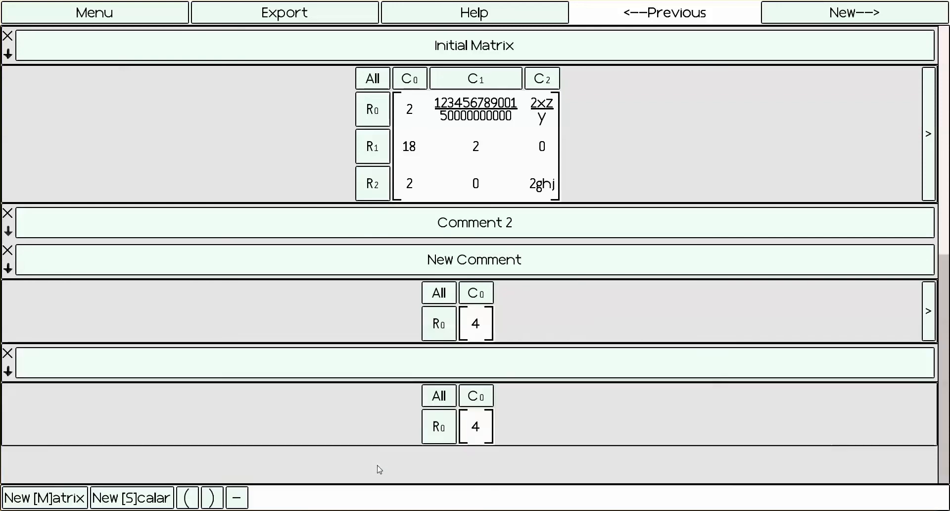
{"action": "left_click", "coordinate": [454, 429]}
{"action": "left_click", "coordinate": [385, 462]}
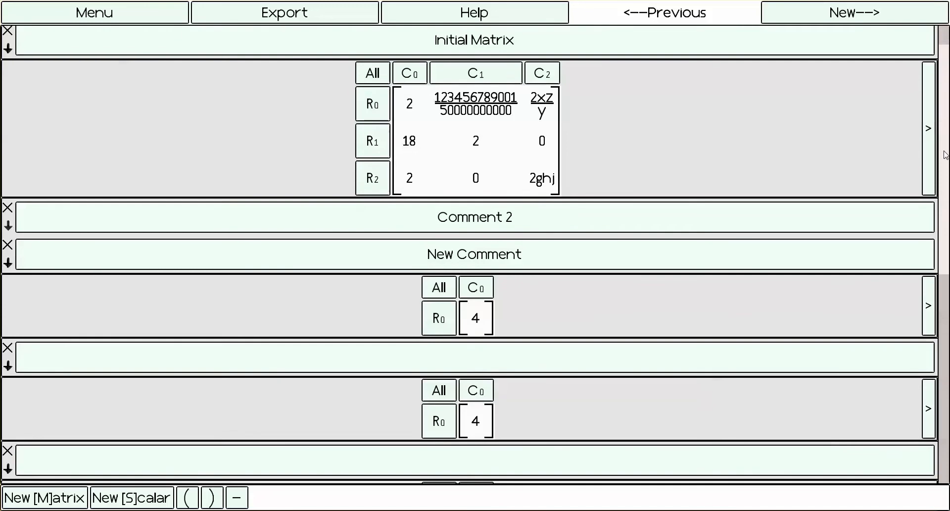
- Look through the first branch's results, view the new-branch slot beside the first single-entry result 4, and return to the original branch
{"action": "scroll", "coordinate": [939, 341], "scroll_direction": "down", "scroll_amount": 2}
{"action": "left_click_drag", "start_coordinate": [939, 341], "coordinate": [937, 372]}
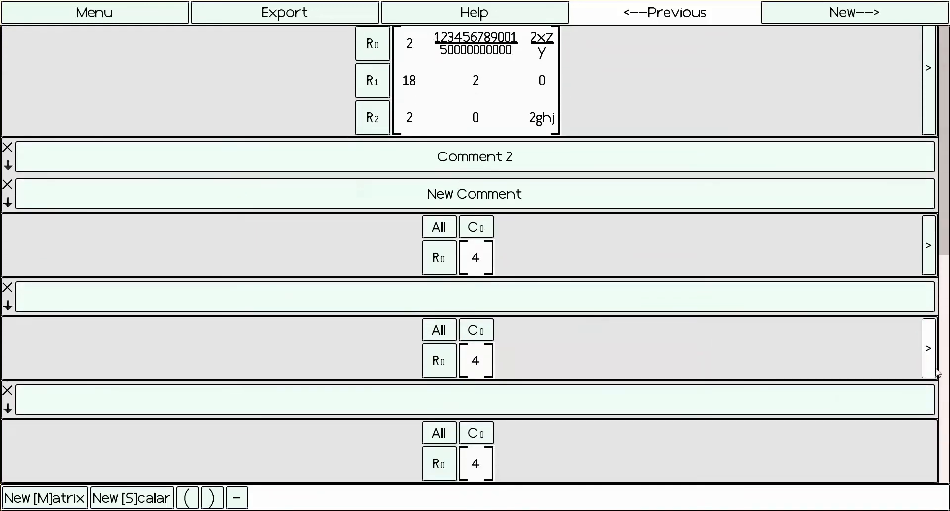
{"action": "scroll", "coordinate": [948, 155], "scroll_direction": "up", "scroll_amount": 2}
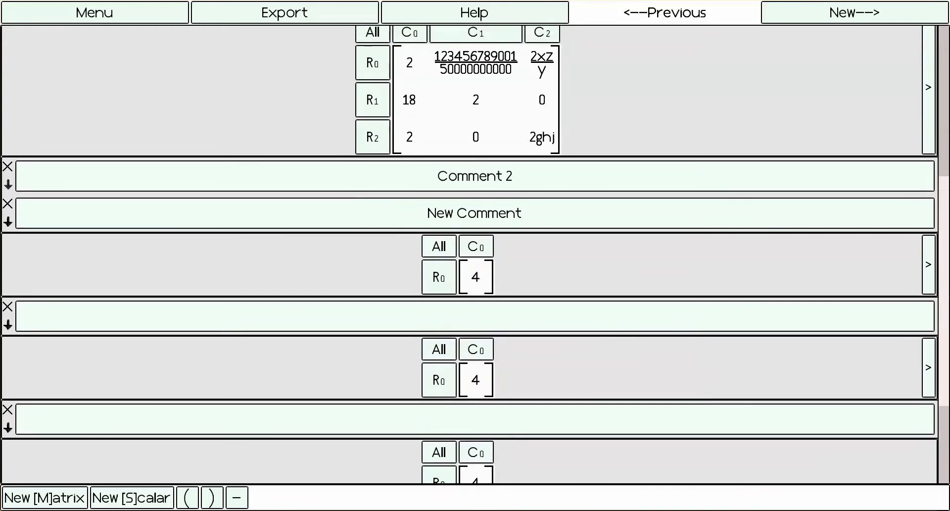
{"action": "left_click_drag", "start_coordinate": [949, 156], "coordinate": [945, 384]}
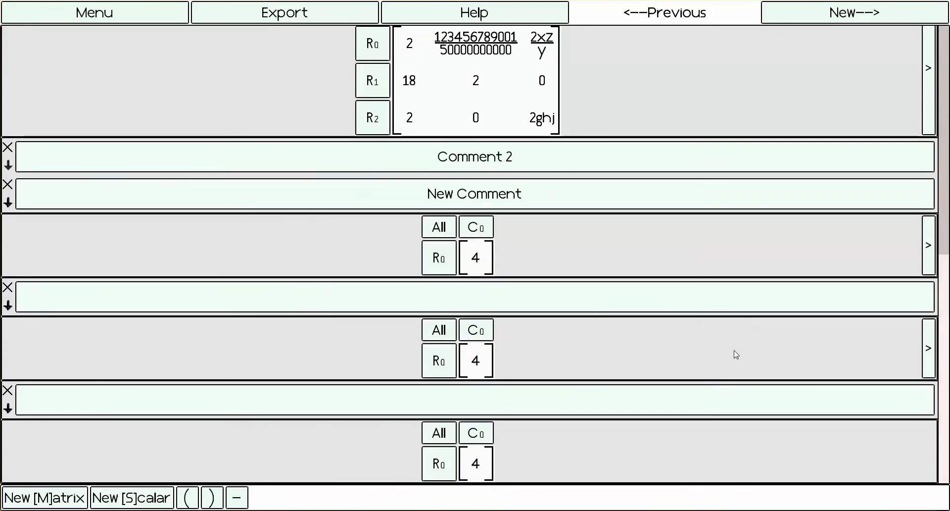
{"action": "left_click", "coordinate": [928, 242]}
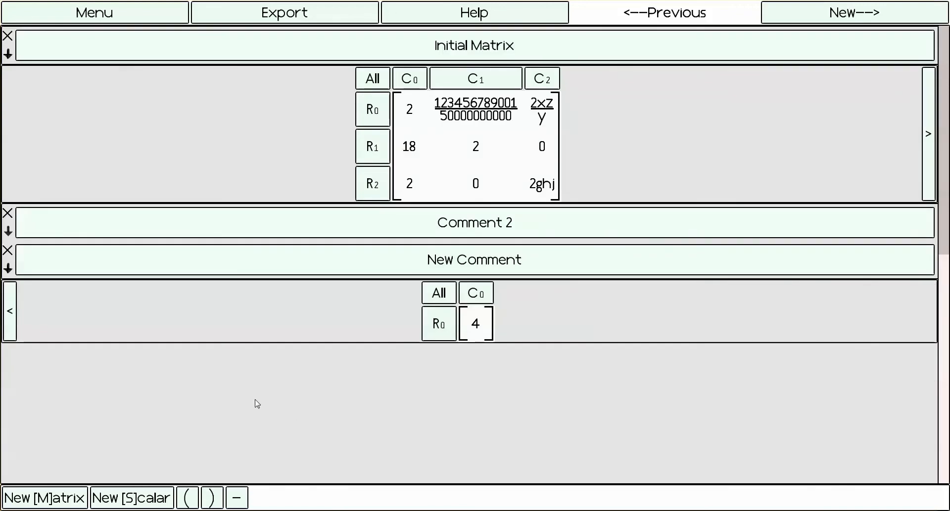
{"action": "left_click", "coordinate": [10, 314]}
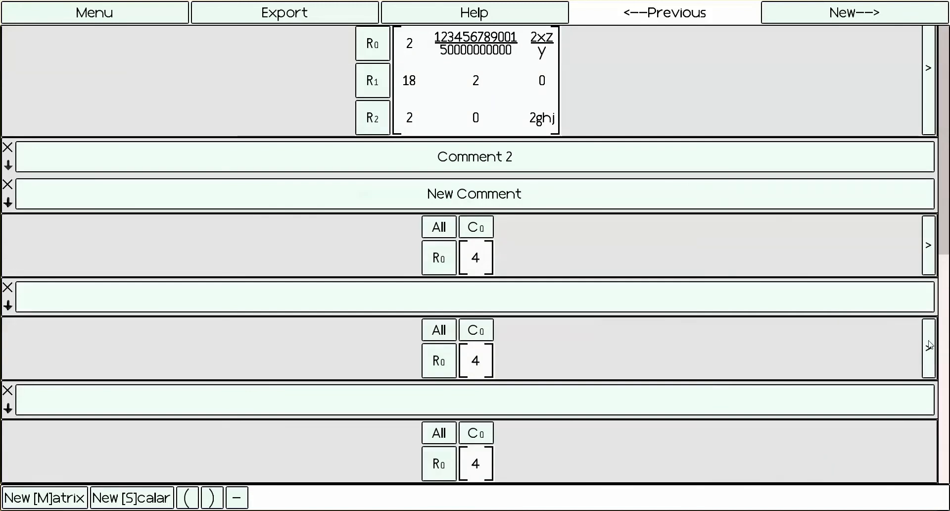
- Browse the alternate branches from the Initial Matrix and return to the first branch
{"action": "left_click", "coordinate": [931, 108]}
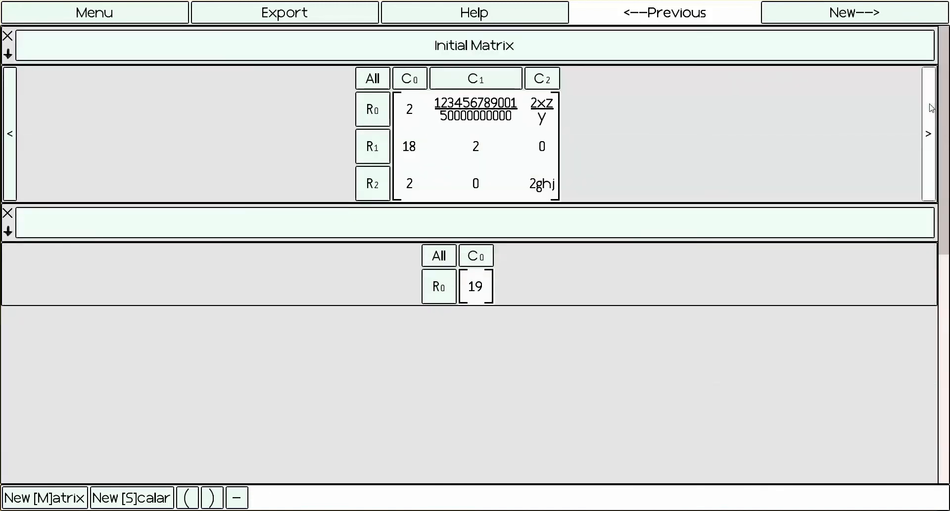
{"action": "left_click", "coordinate": [928, 135]}
{"action": "left_click", "coordinate": [7, 135]}
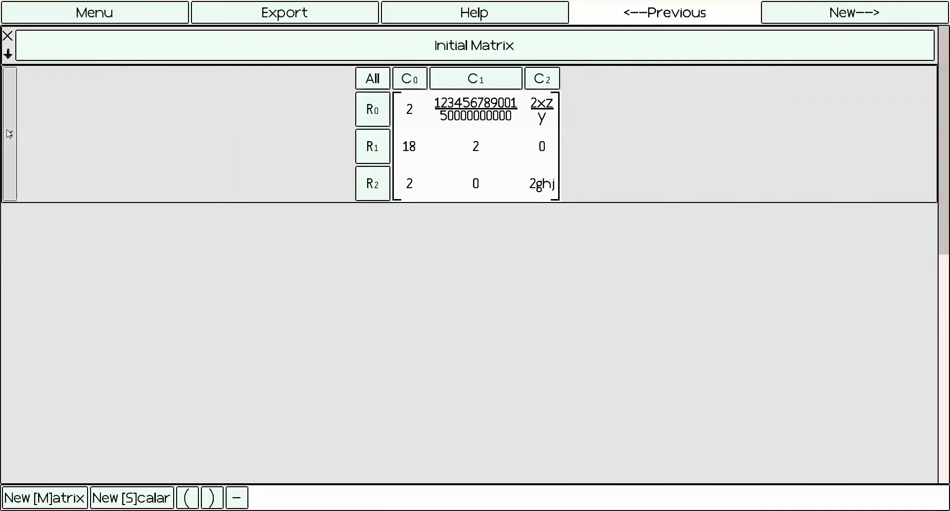
{"action": "left_click", "coordinate": [8, 134]}
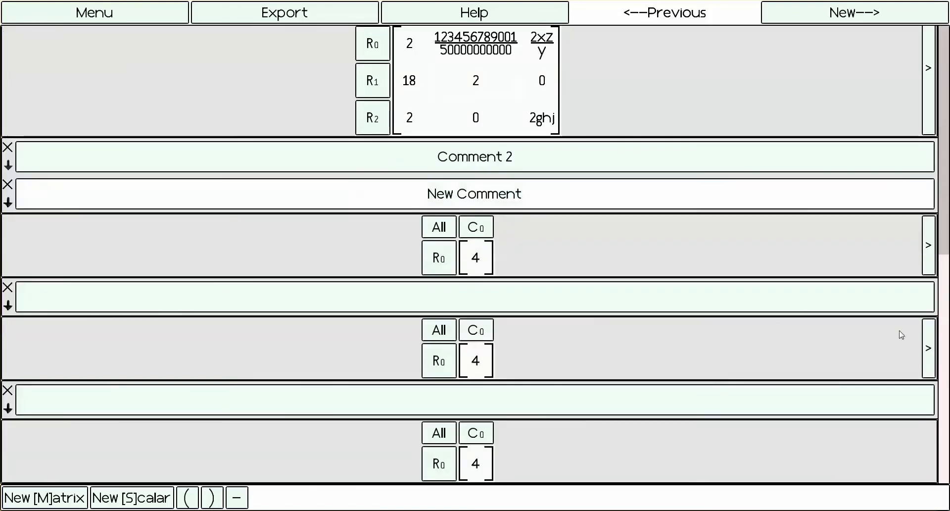
- View a new blank matrix page and return to the previous page's calculation history
{"action": "scroll", "coordinate": [821, 96], "scroll_direction": "up", "scroll_amount": 3}
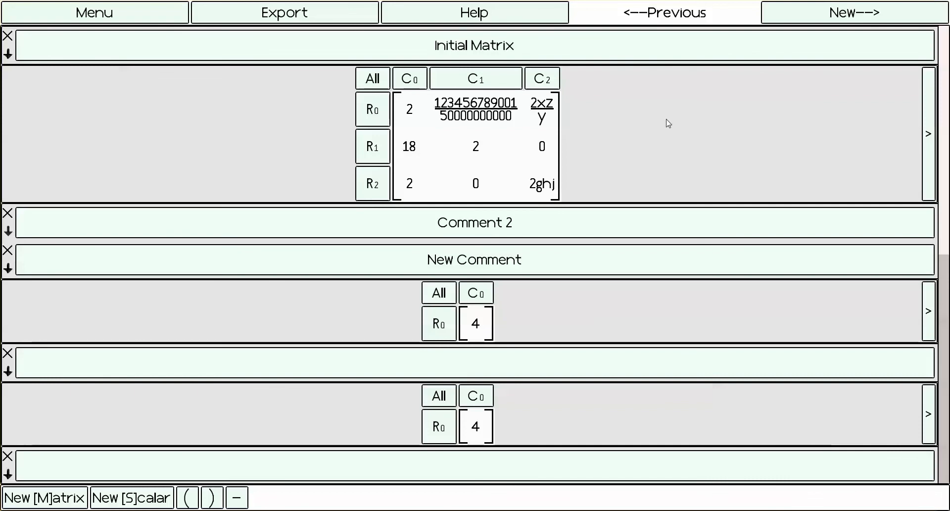
{"action": "left_click", "coordinate": [899, 13]}
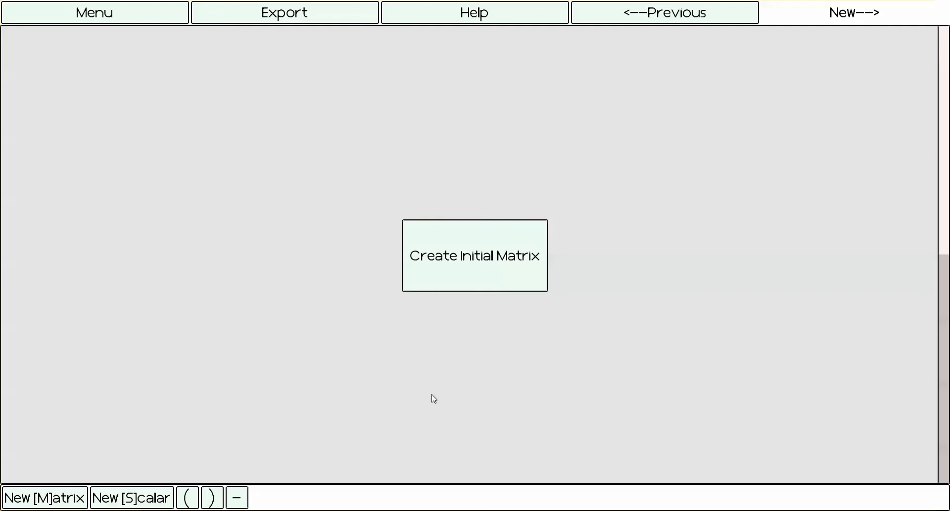
{"action": "left_click", "coordinate": [670, 16]}
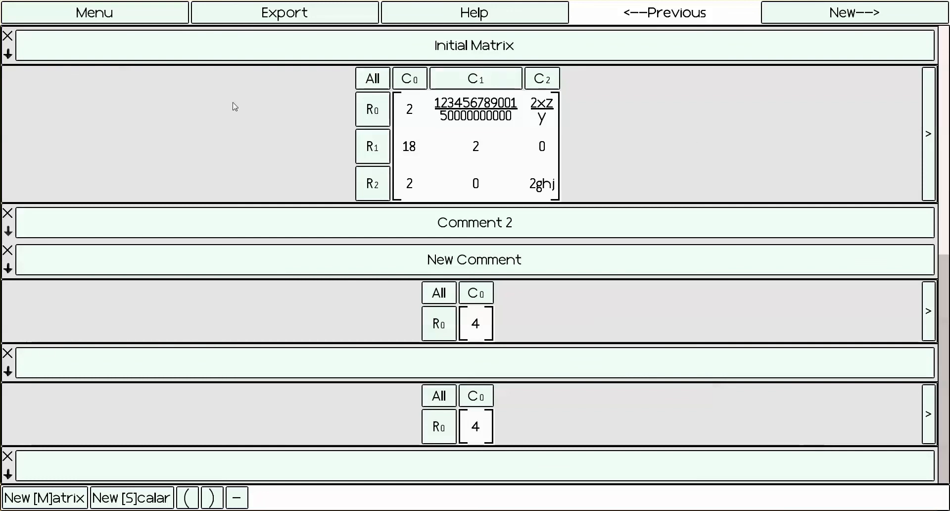
- Export the calculation to the Saves directory as "saved file 1" and return to the main menu
{"action": "left_click", "coordinate": [320, 13]}
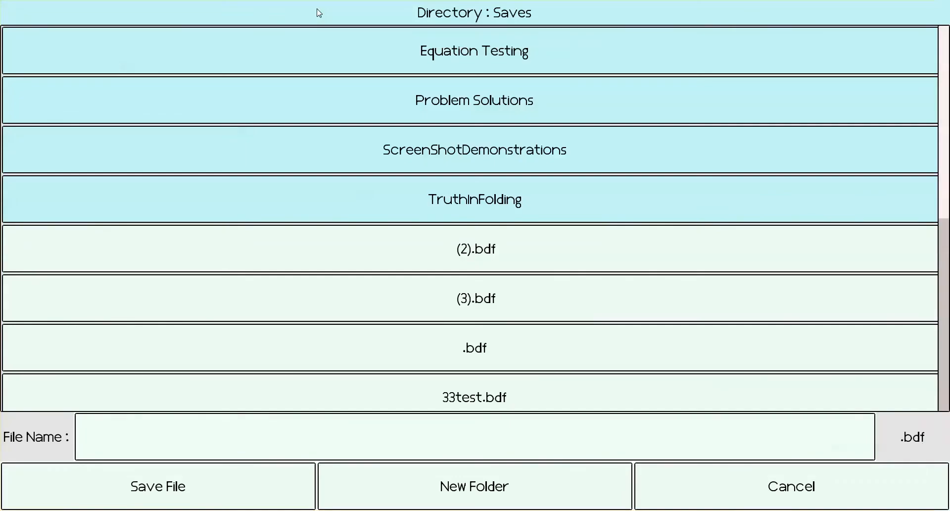
{"action": "left_click", "coordinate": [477, 437]}
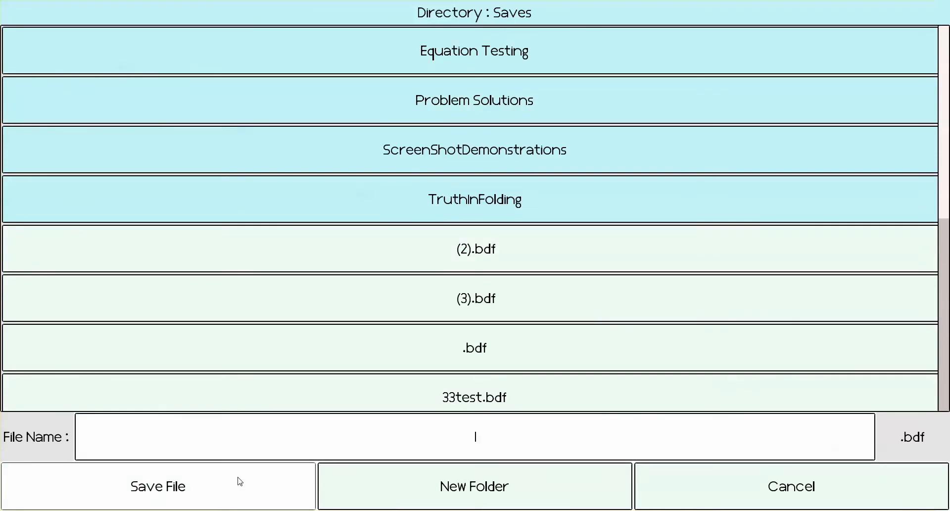
{"action": "type", "text": "saved file 1"}
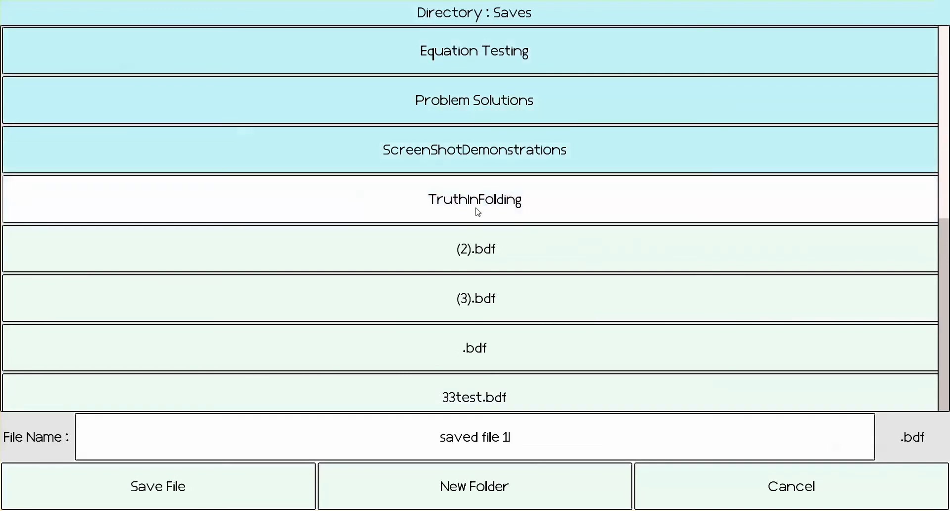
{"action": "left_click", "coordinate": [143, 491]}
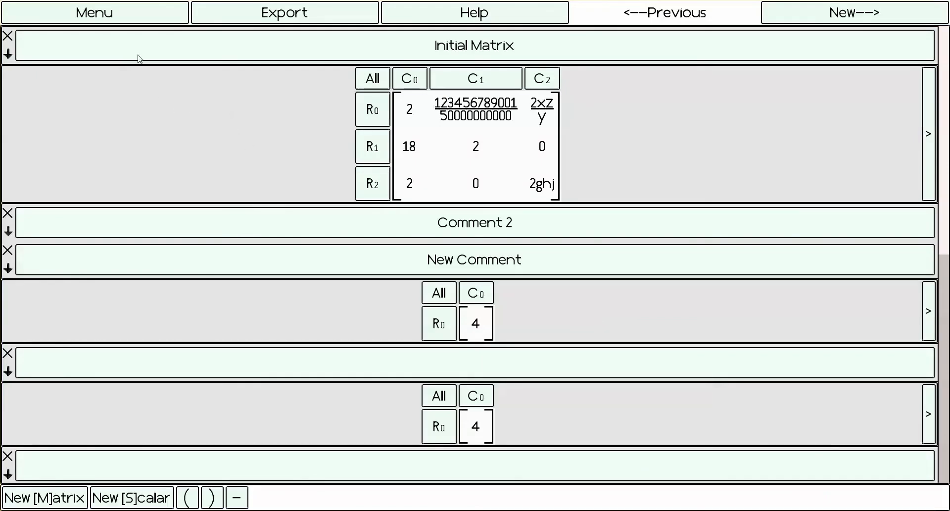
{"action": "left_click", "coordinate": [112, 12]}
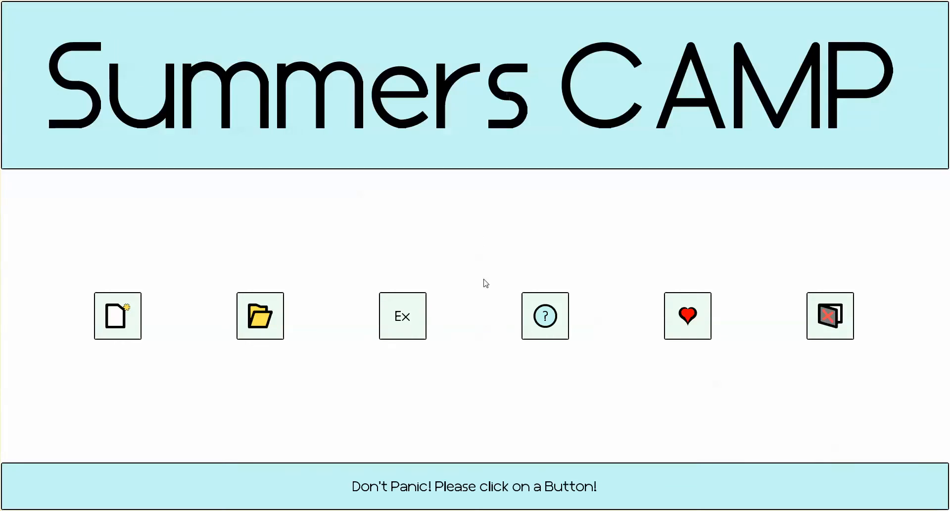